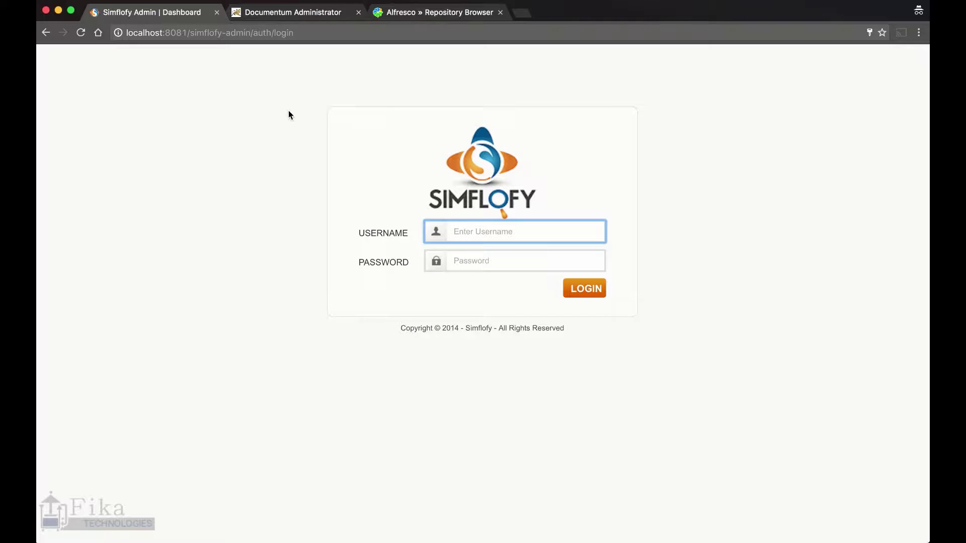
View the eight files in MyRepo01's Alfresco Files/Source folder in Documentum Administrator
left_click(327, 18)
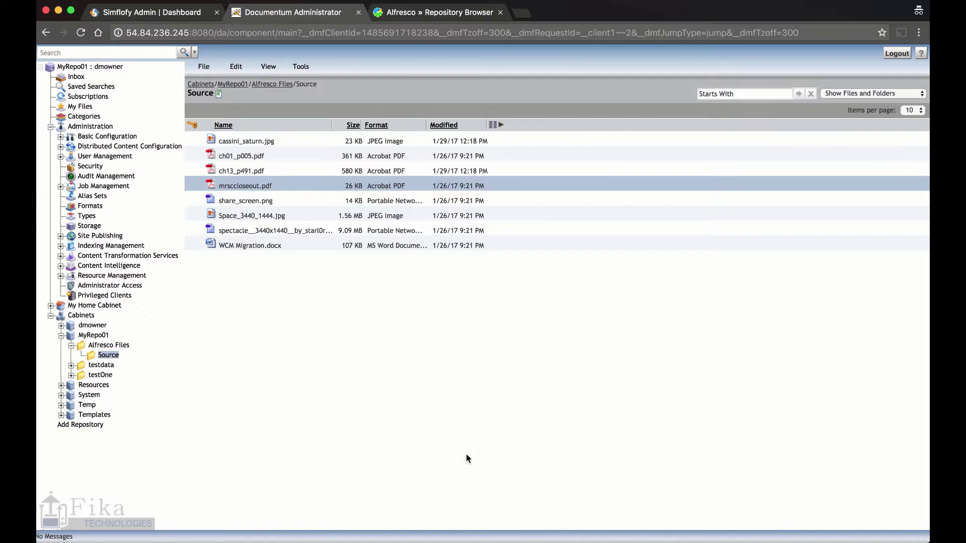
left_click(390, 327)
left_click(445, 13)
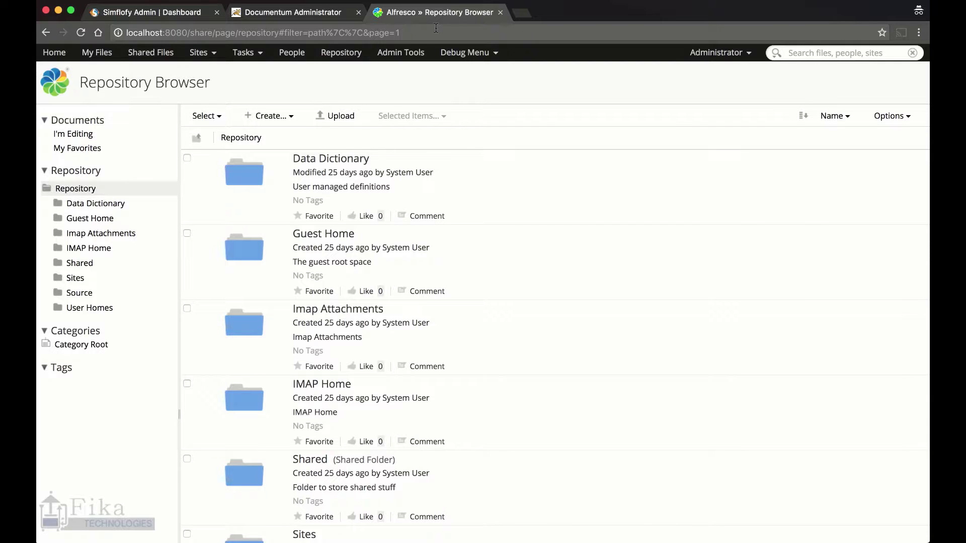
Scroll through Alfresco's root Repository folders to check the Source folder
scroll(379, 307, "down", 5)
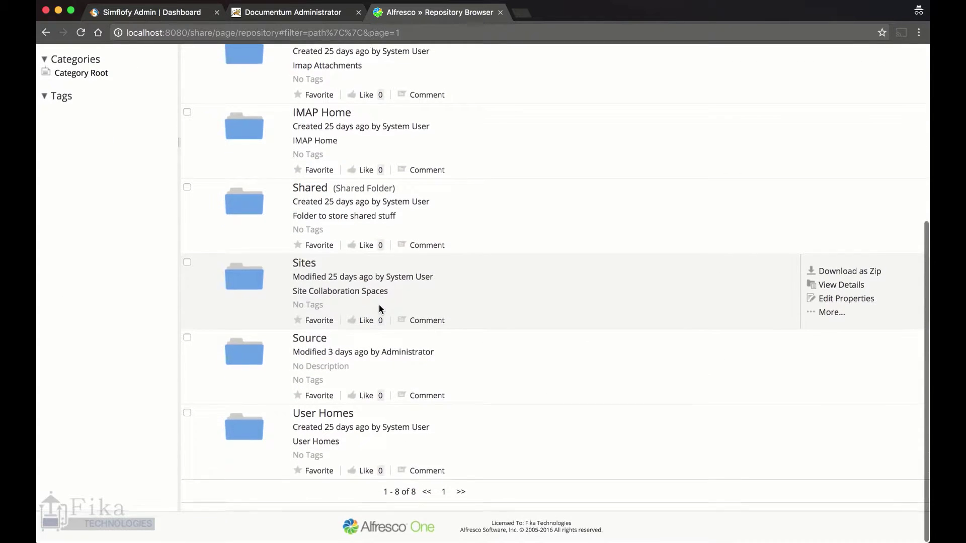
scroll(379, 309, "up", 5)
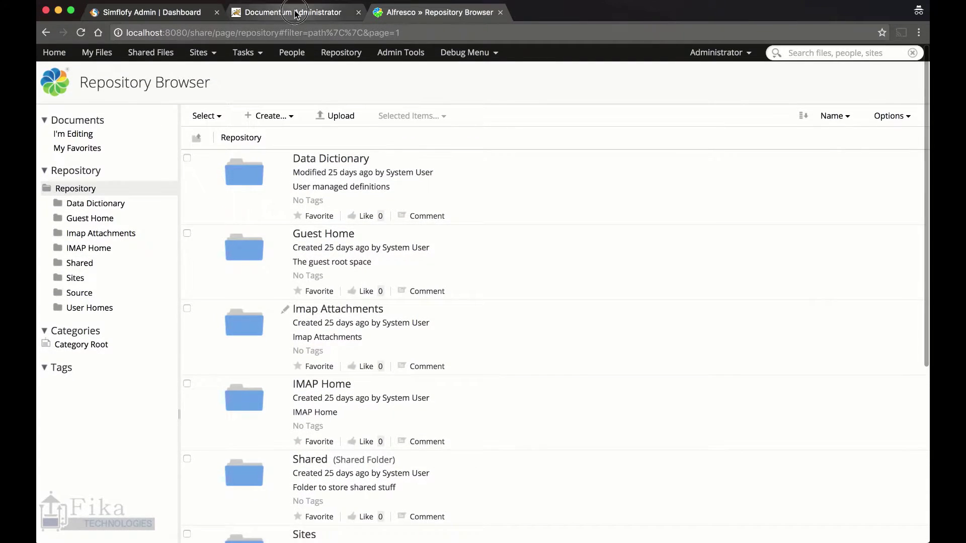
left_click(294, 13)
left_click(427, 13)
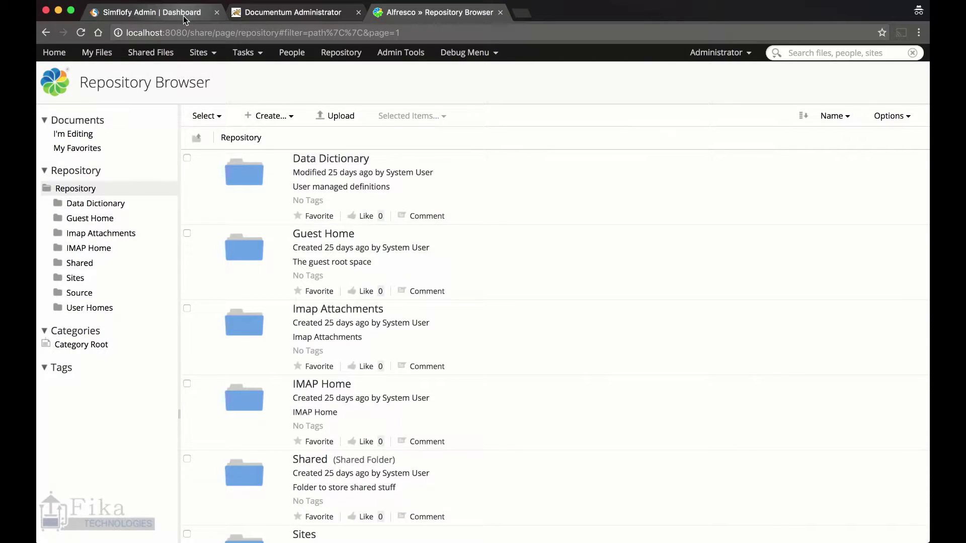
Log in to Simflofy Admin with the administrator account
left_click(183, 16)
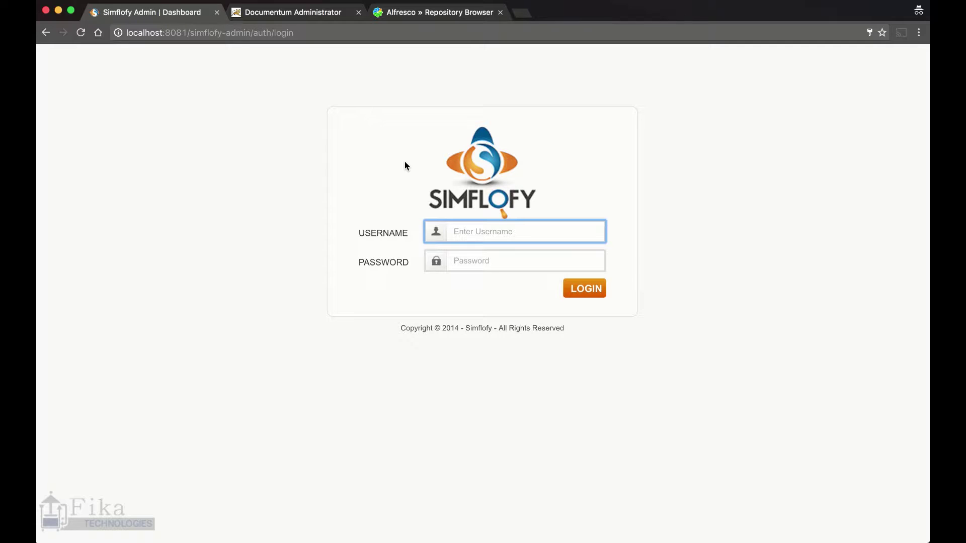
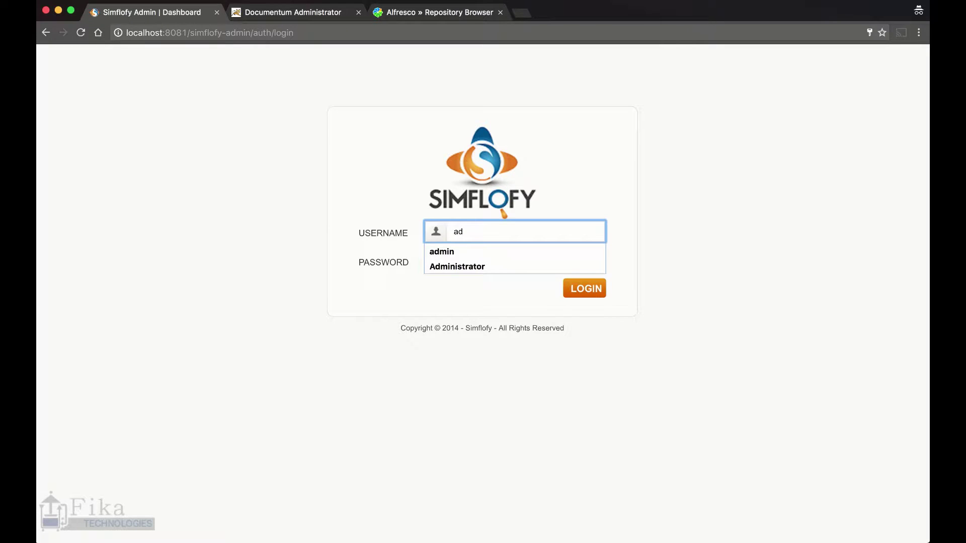
key("Tab")
key("Return")
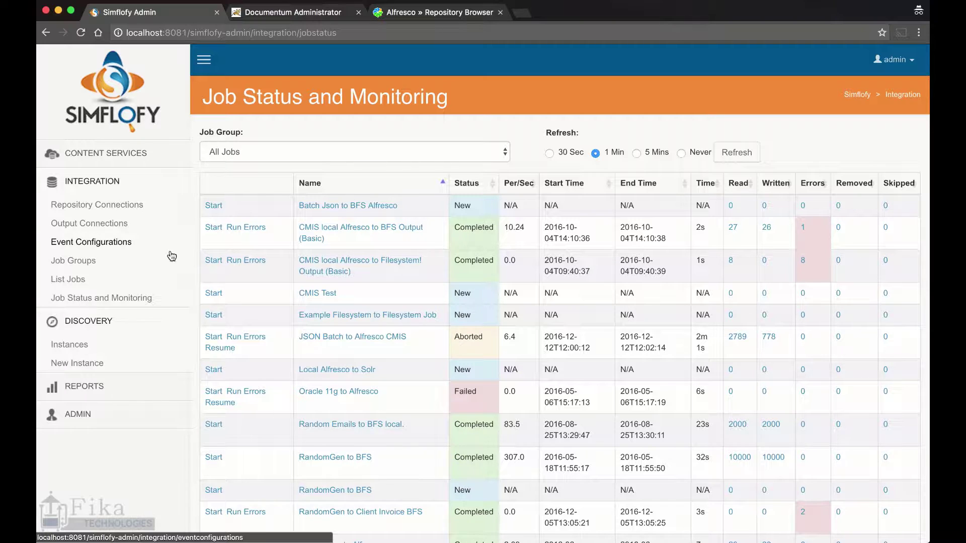
Add discovery instance 'Documentum Discovery' with Discovery Type dfc and submit it
left_click(94, 346)
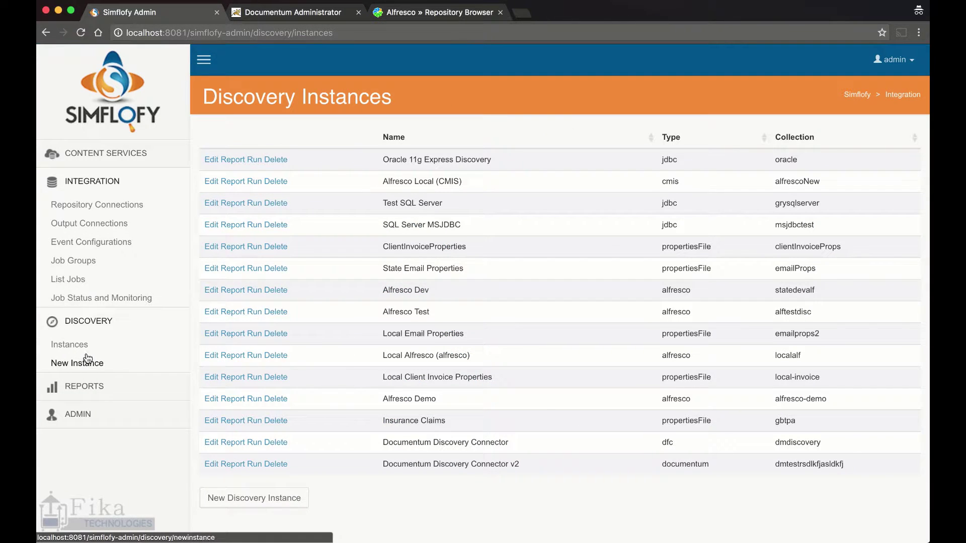
left_click(80, 364)
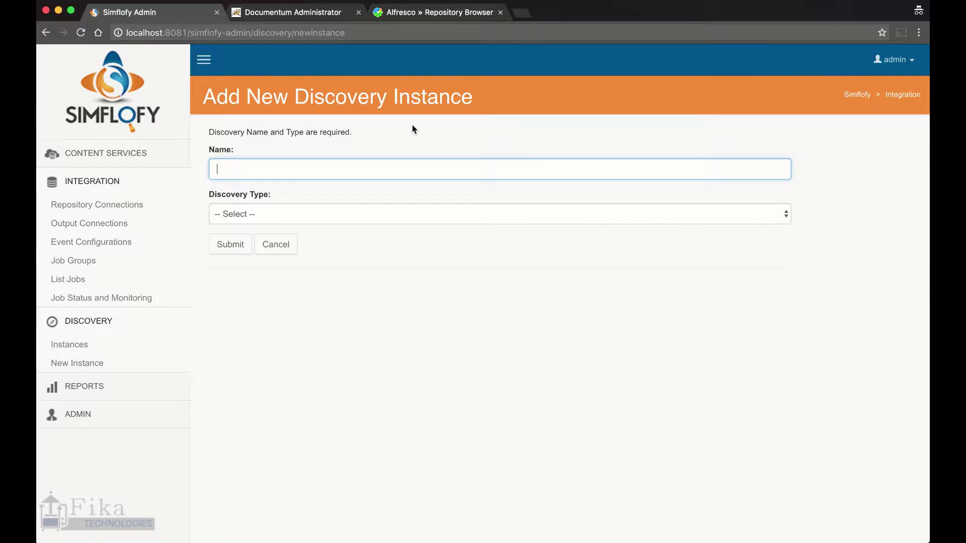
type("Docume")
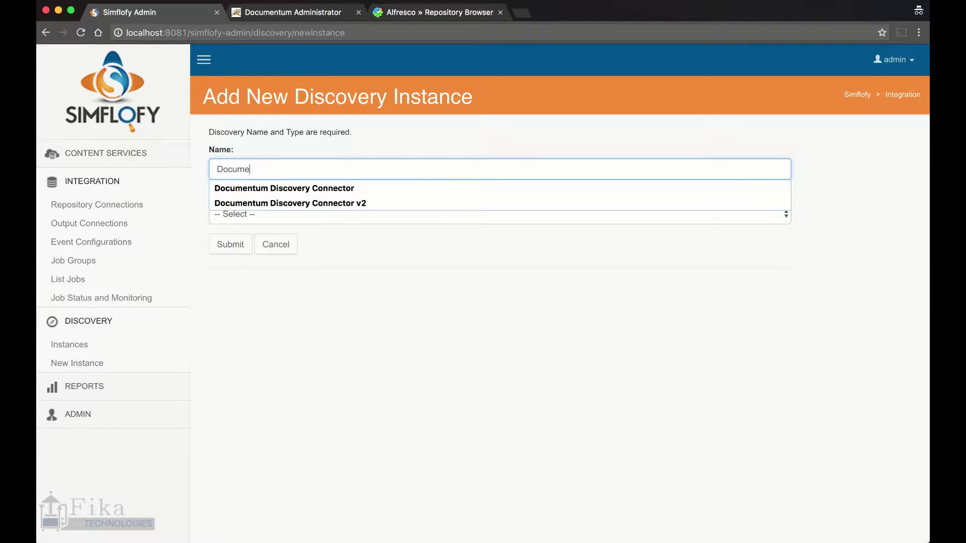
type("ntum Discovery")
key("Tab")
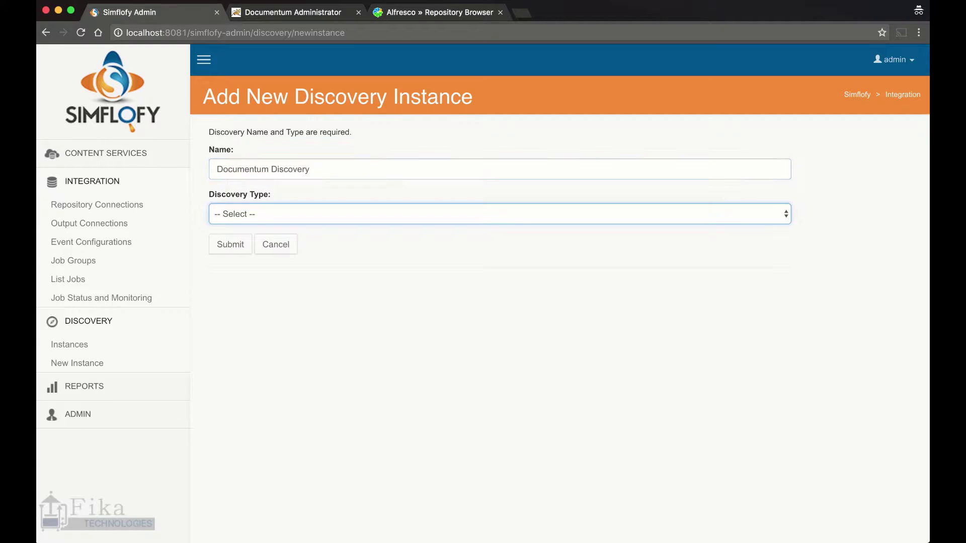
key("space")
key("Down")
key("Down")
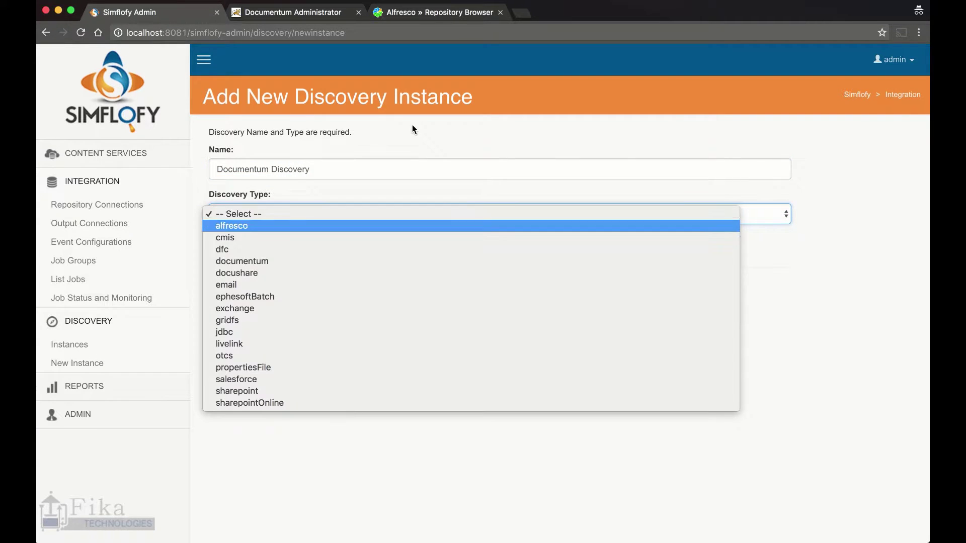
key("Down")
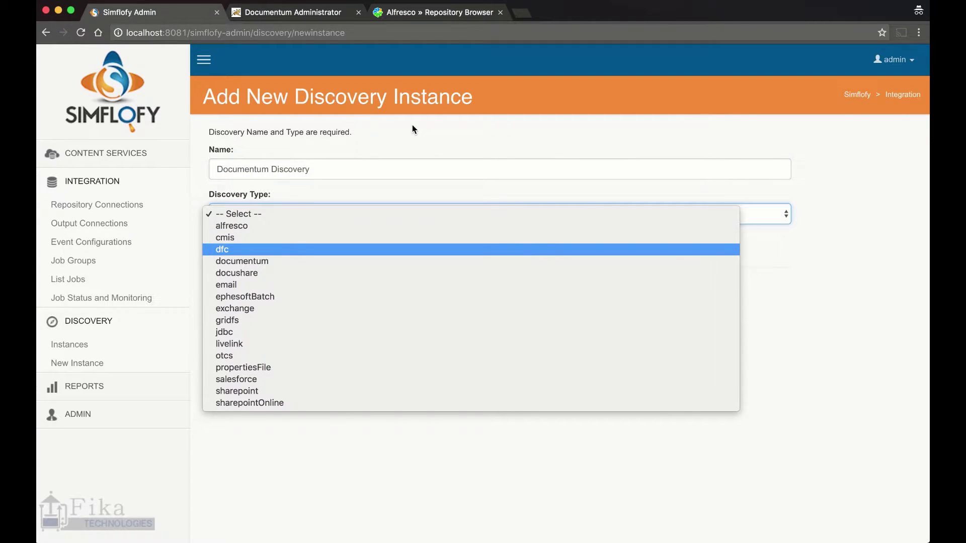
key("Return")
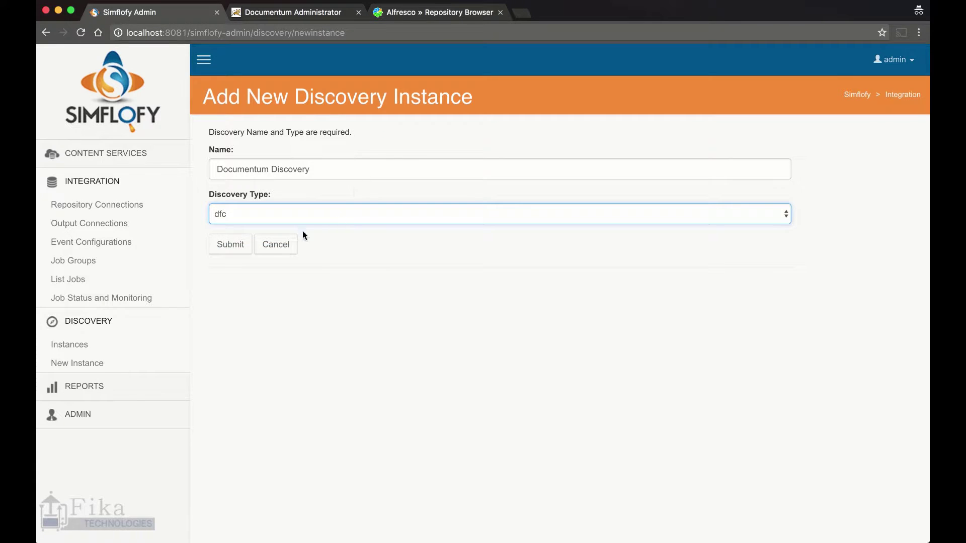
left_click(236, 244)
left_click(244, 197)
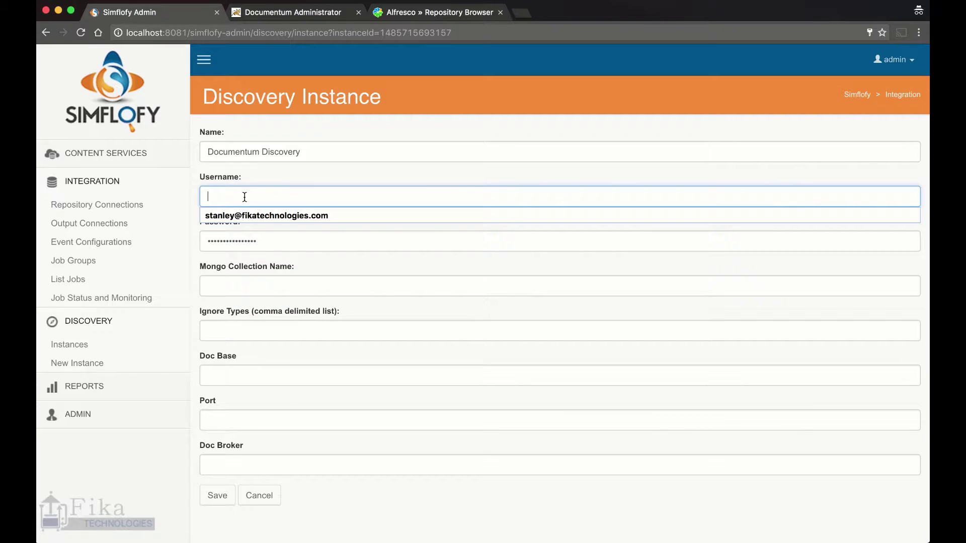
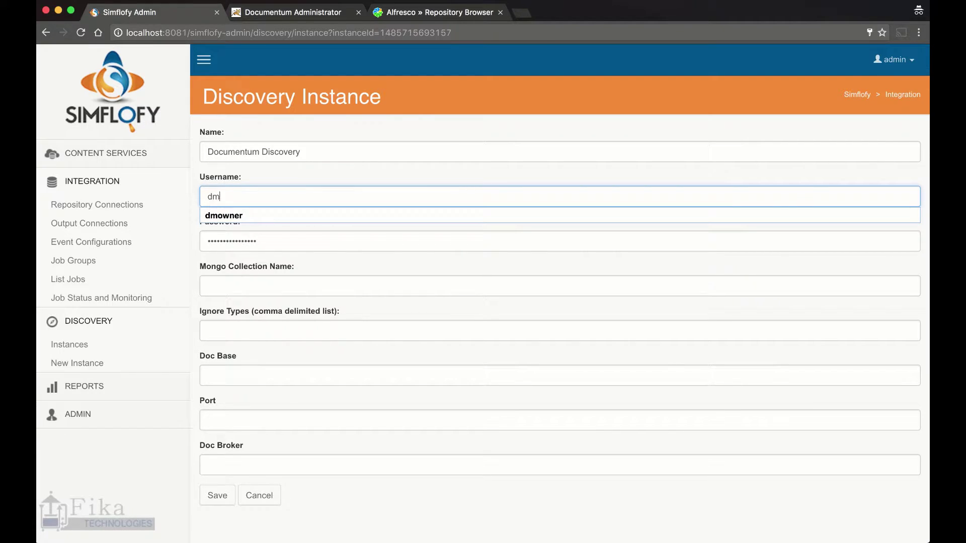
Enter the repository username and password and Mongo collection name dmmongotable
key("Tab")
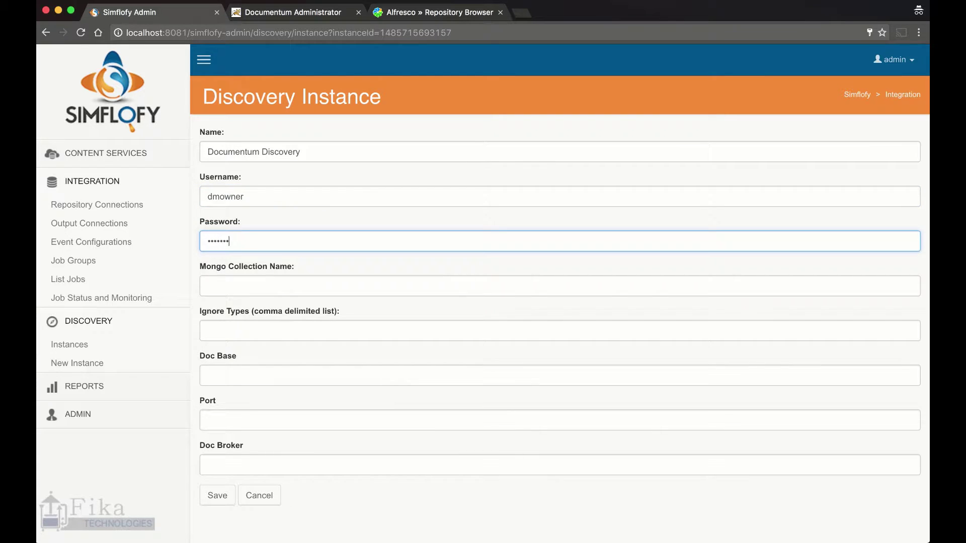
key("Tab")
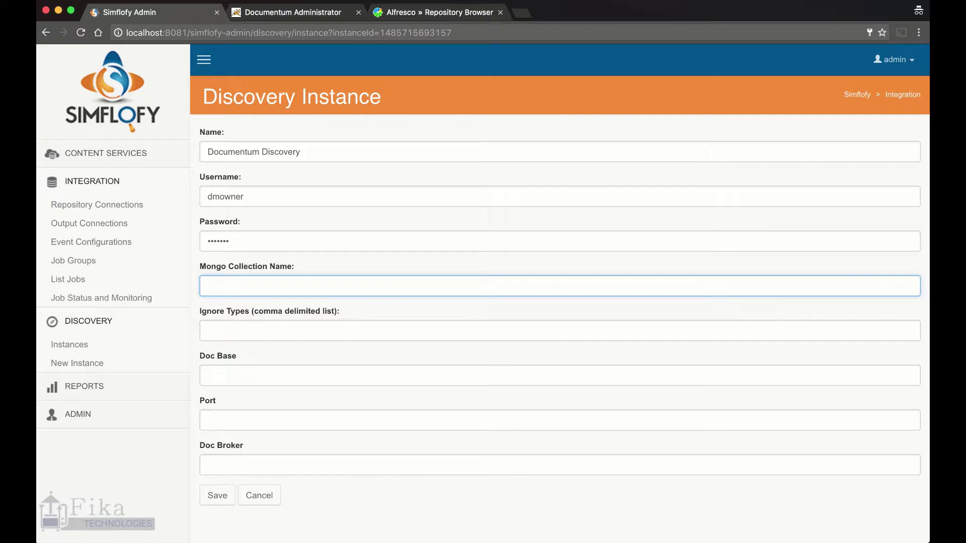
key("Tab")
key("Tab")
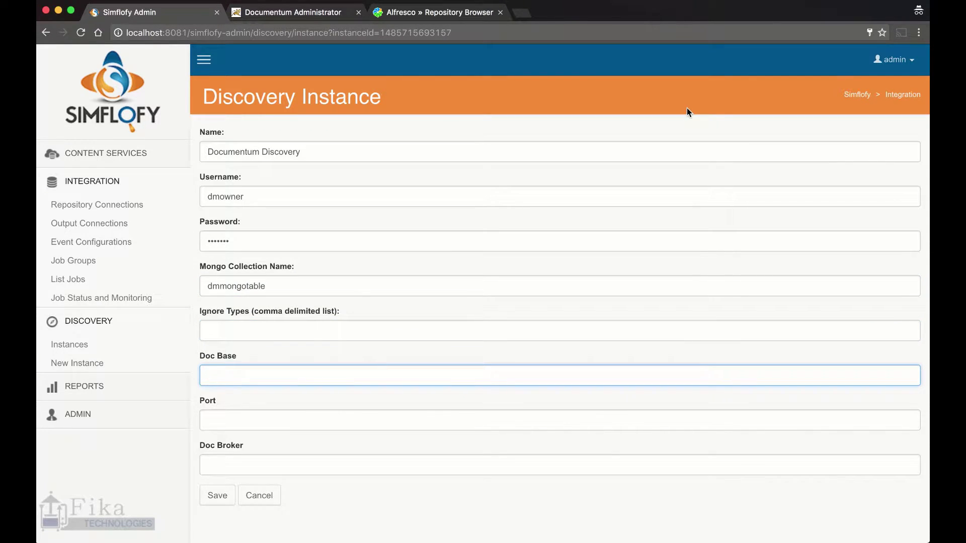
key("super+Tab")
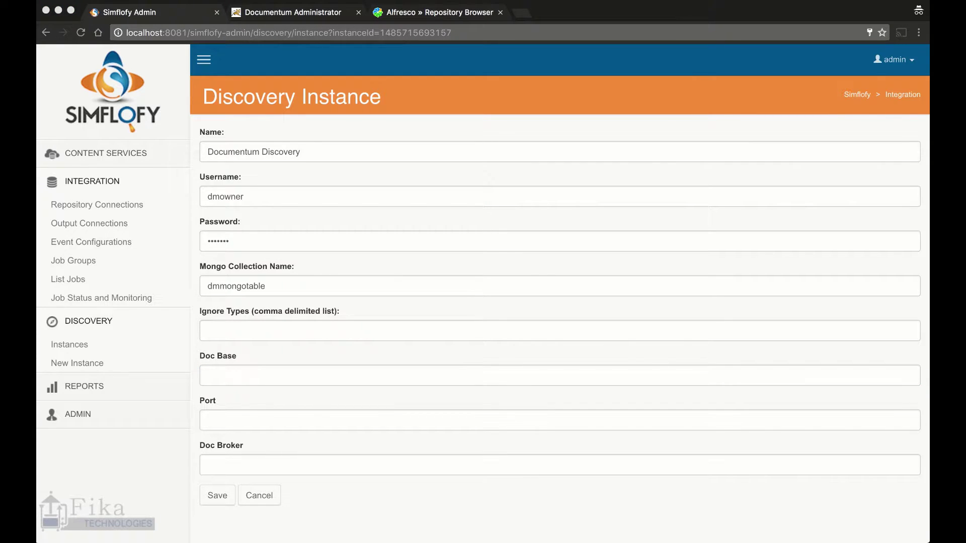
Set Doc Base MyRepo01, port 1489 and Doc Broker 54.84.236.245, then save
left_click(216, 373)
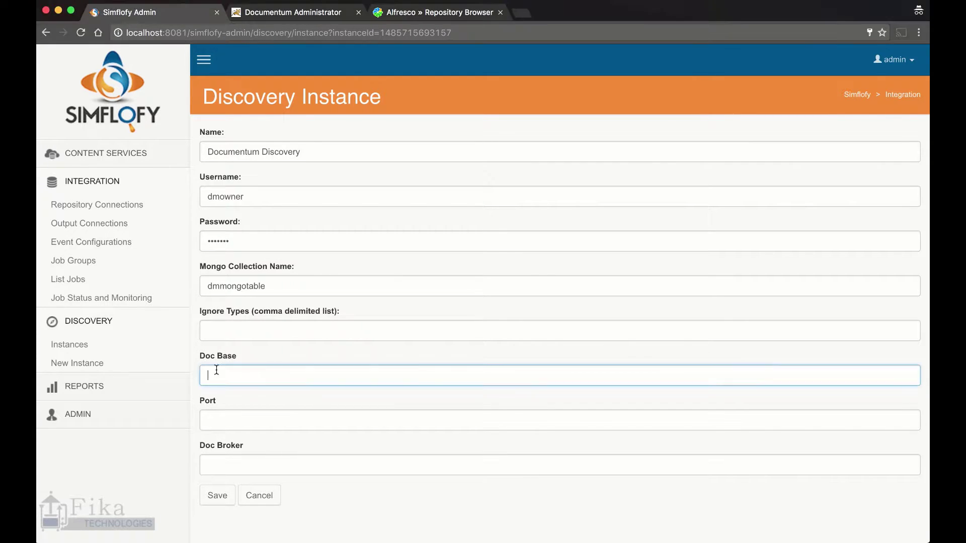
type("MyRepo01")
left_click(224, 421)
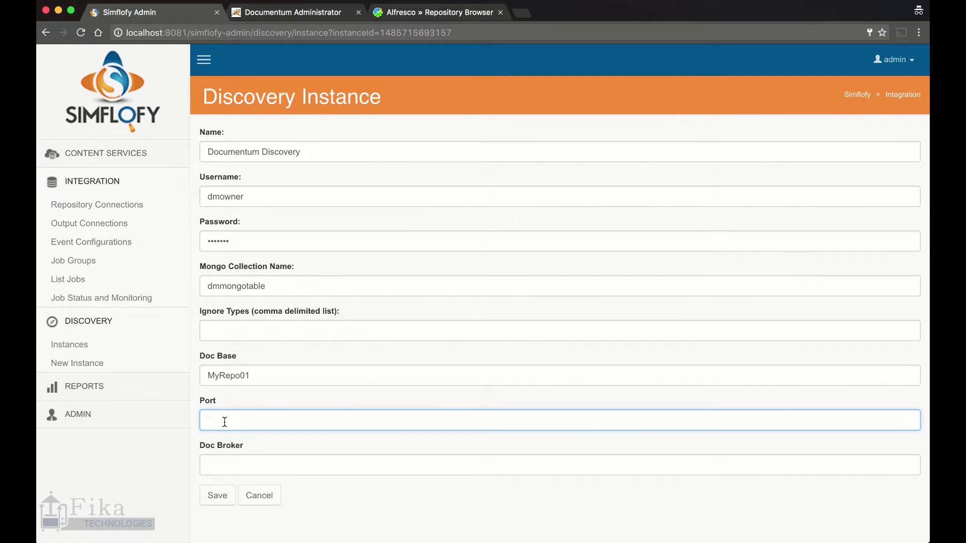
type("1489")
key("Tab")
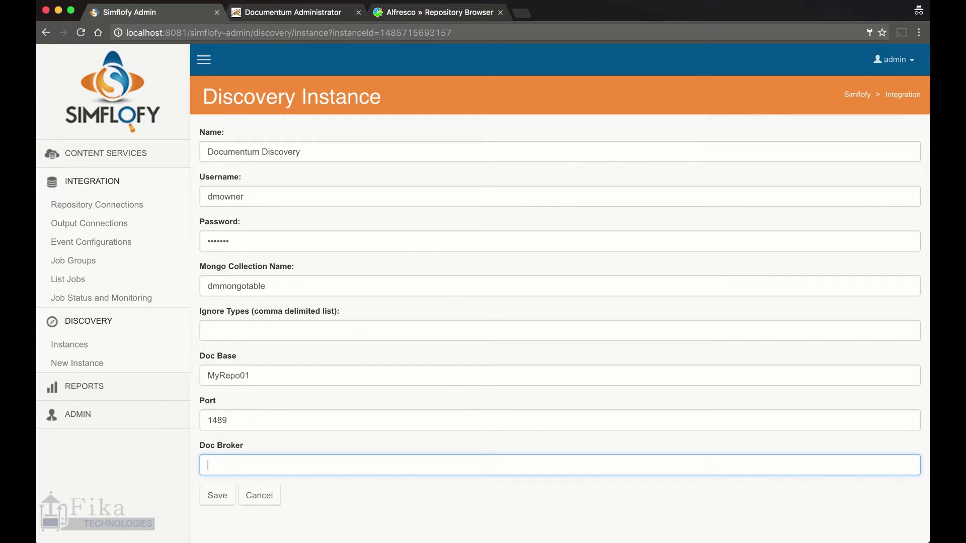
key("super+Tab")
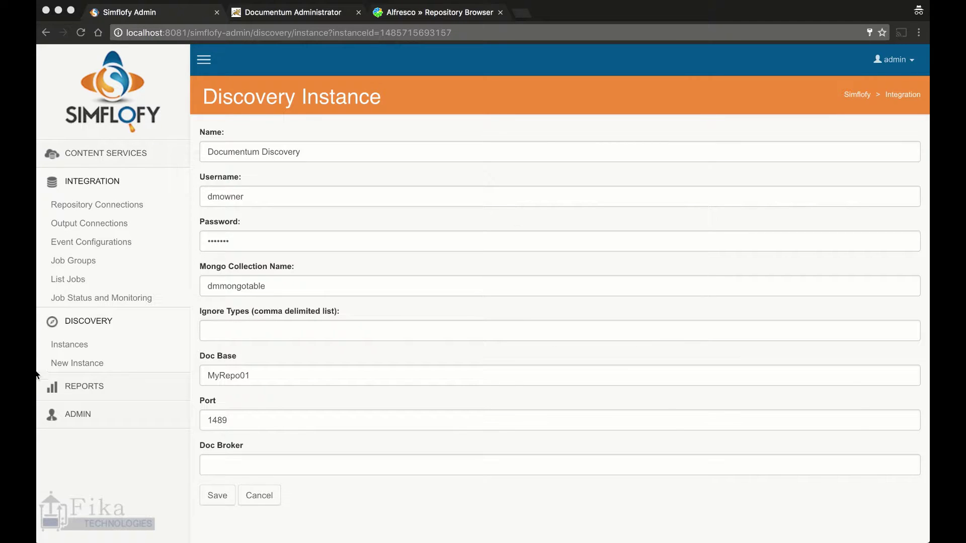
left_click(215, 464)
type("54.84.236.245")
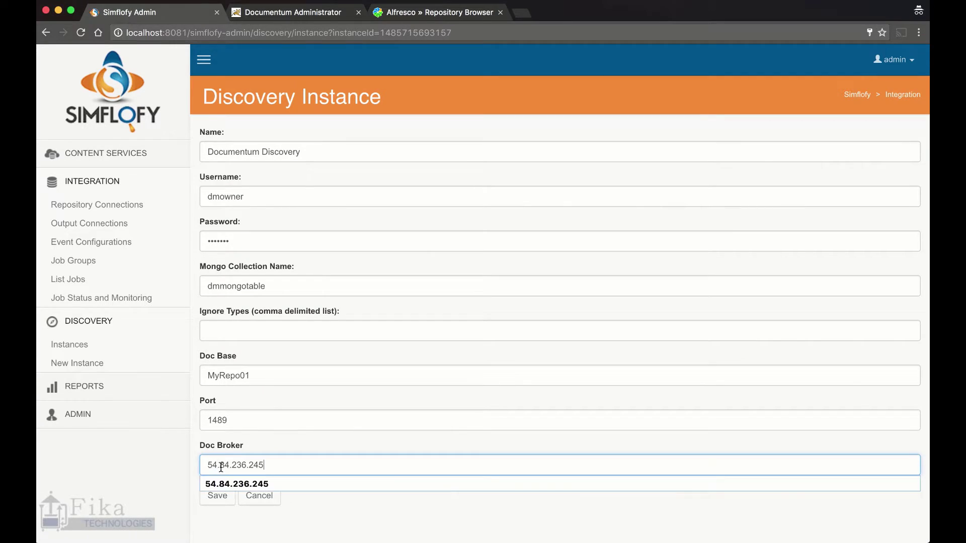
left_click(223, 512)
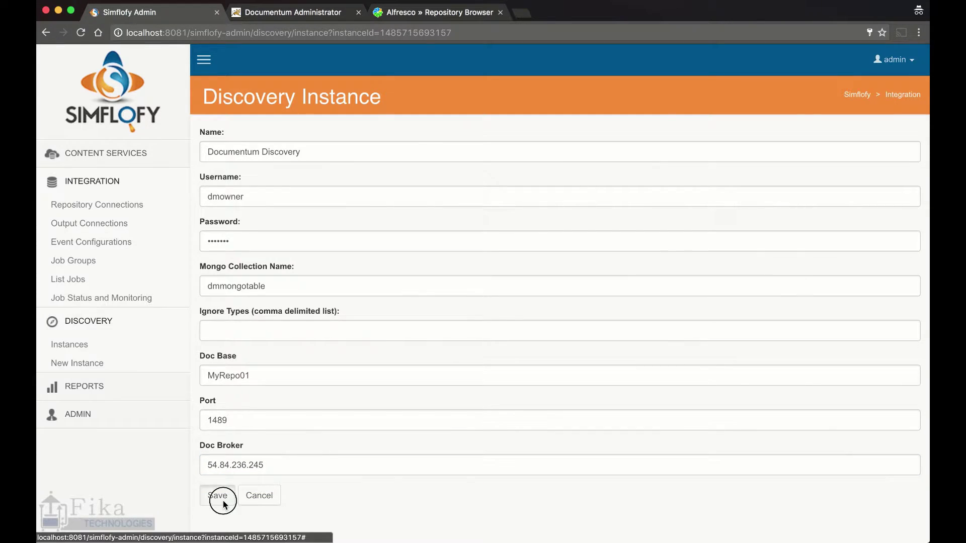
left_click(255, 495)
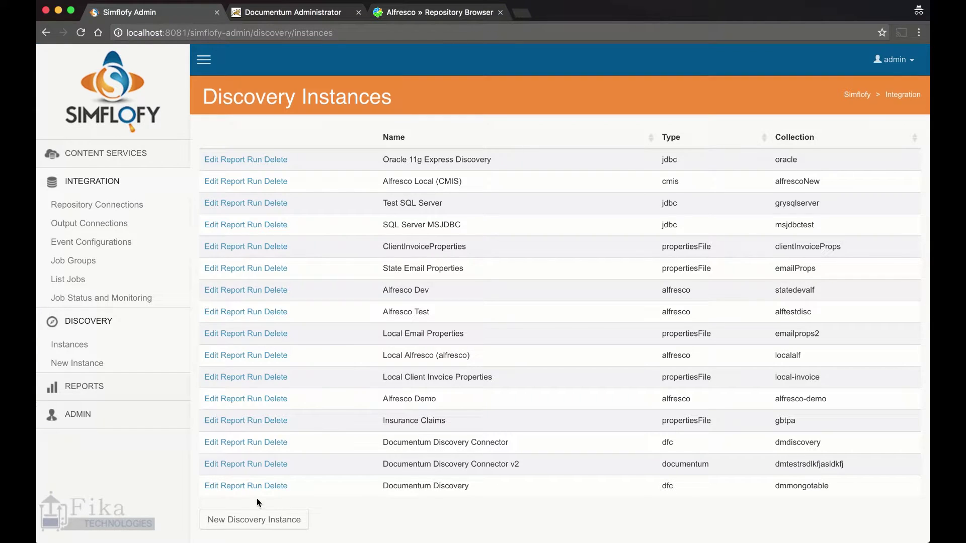
Run discovery on the Documentum Discovery instance
scroll(254, 491, "down", 1)
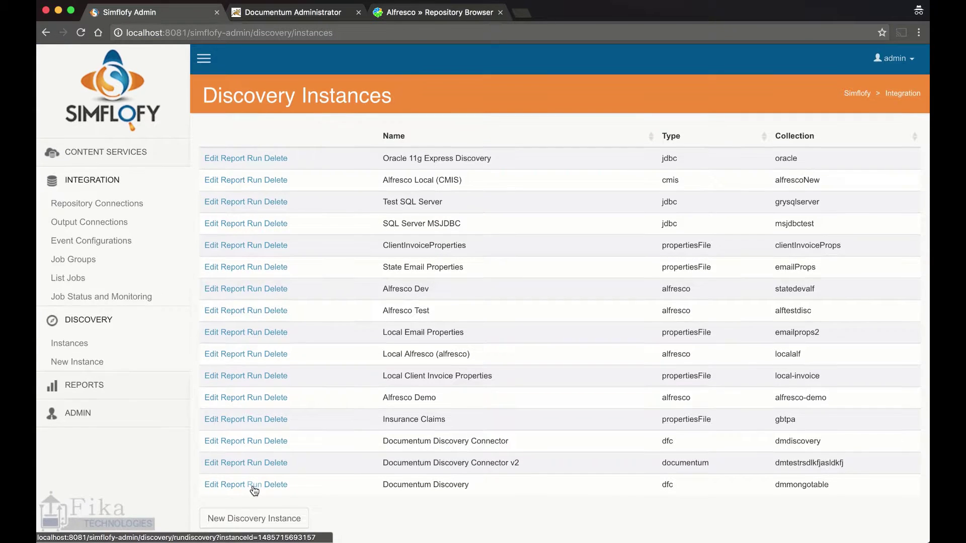
scroll(253, 487, "up", 1)
left_click(253, 486)
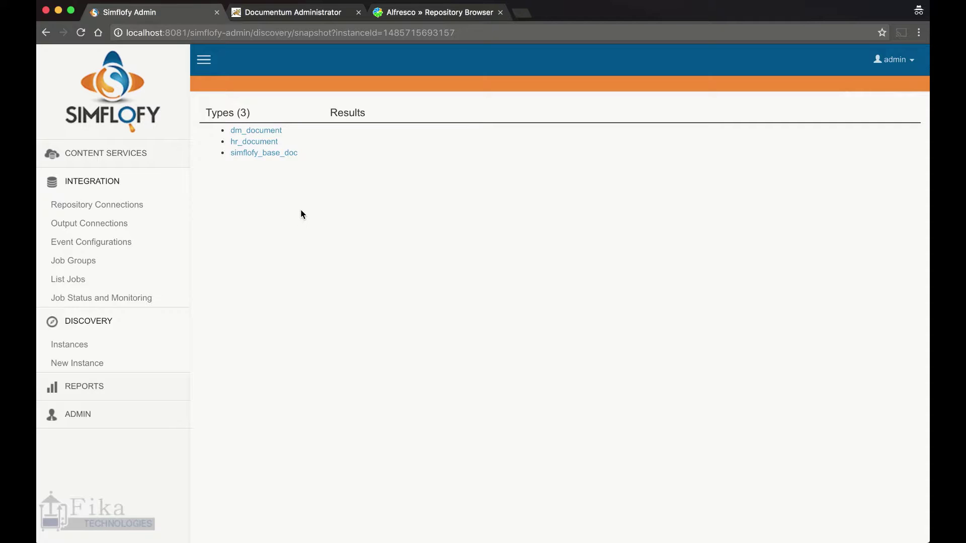
Review the dm_document type's properties, then go to Repository Connections
left_click(278, 133)
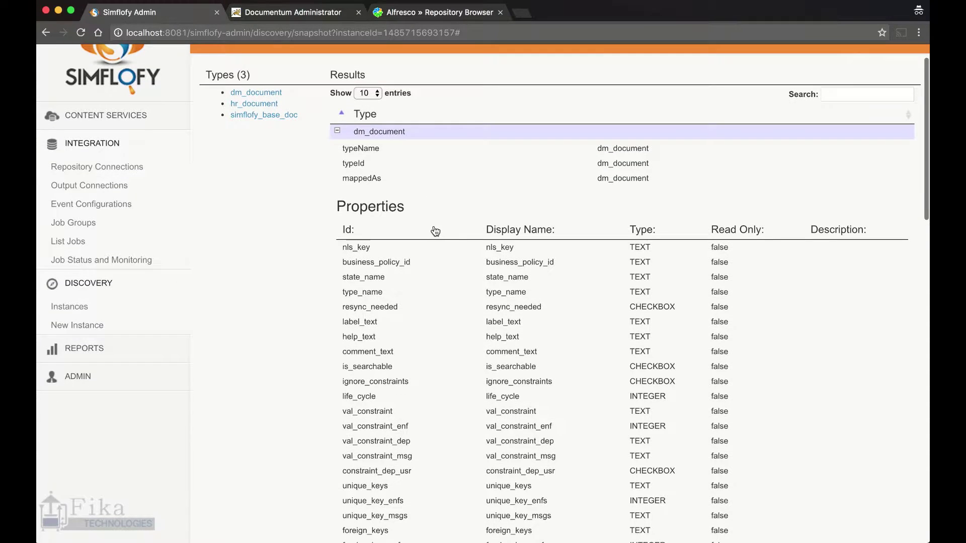
scroll(436, 228, "down", 3)
scroll(436, 229, "down", 1)
scroll(436, 229, "down", 15)
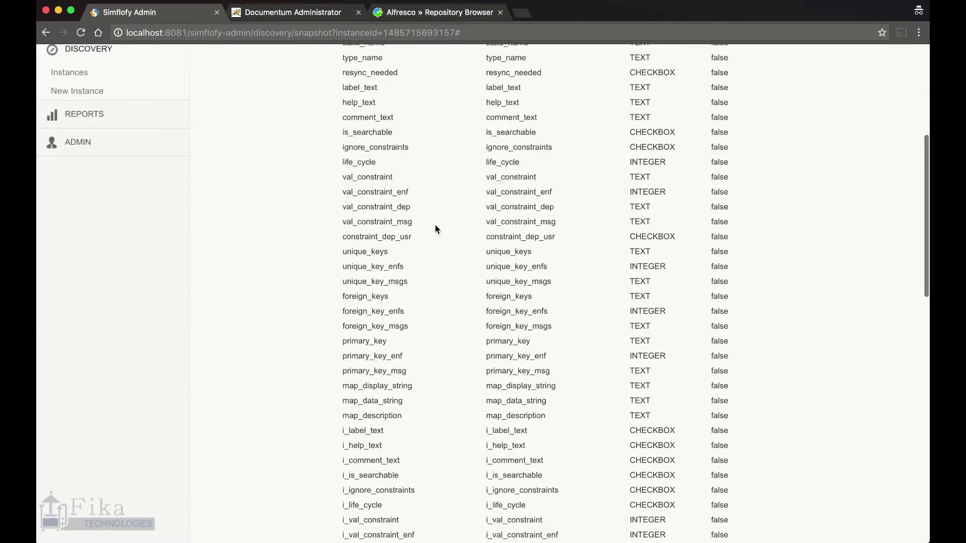
scroll(436, 229, "down", 3)
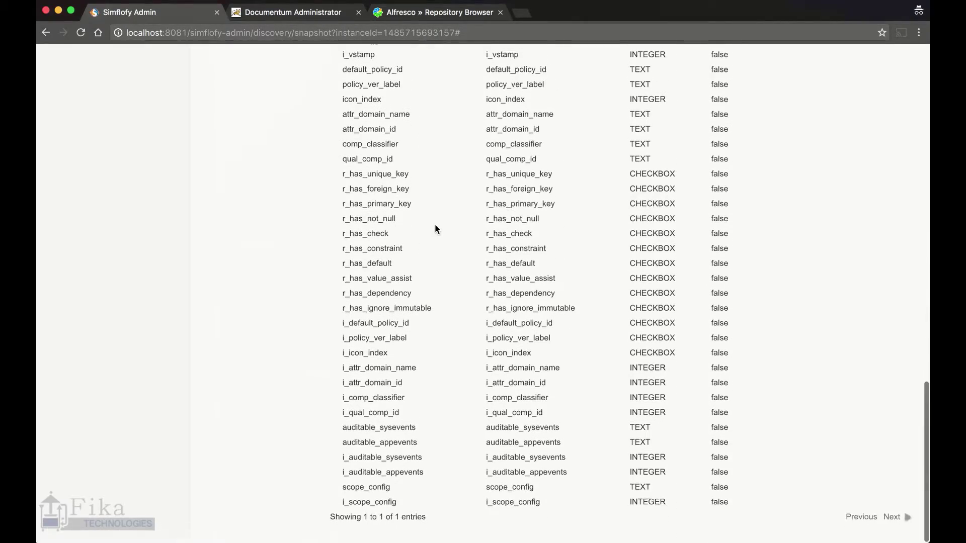
scroll(444, 221, "up", 20)
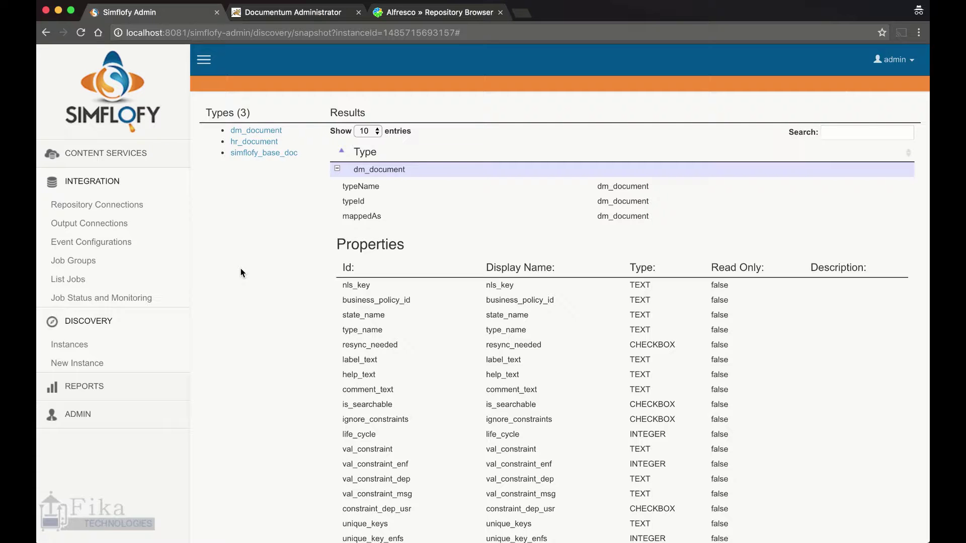
left_click(105, 210)
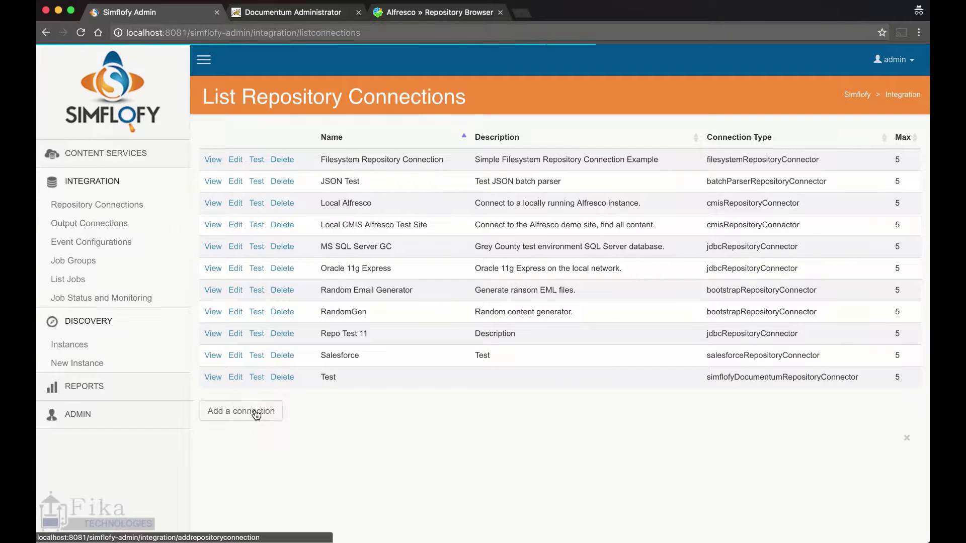
Add connection 'Documentum Repository Connector', described 'Connect to Documentum', type Documentum DFC Repository Connector
left_click(254, 411)
type("Do")
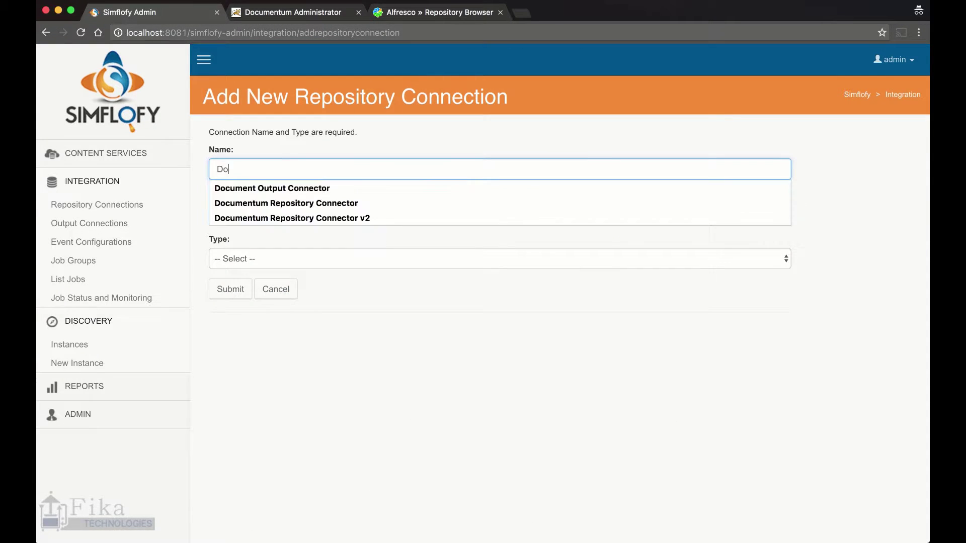
type("cumentum Repo")
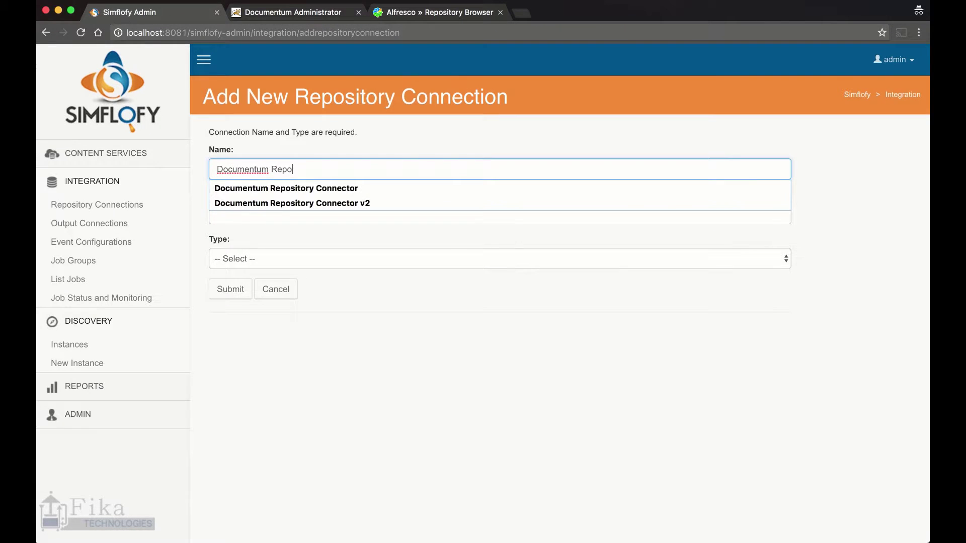
key("Down")
key("Return")
key("Tab")
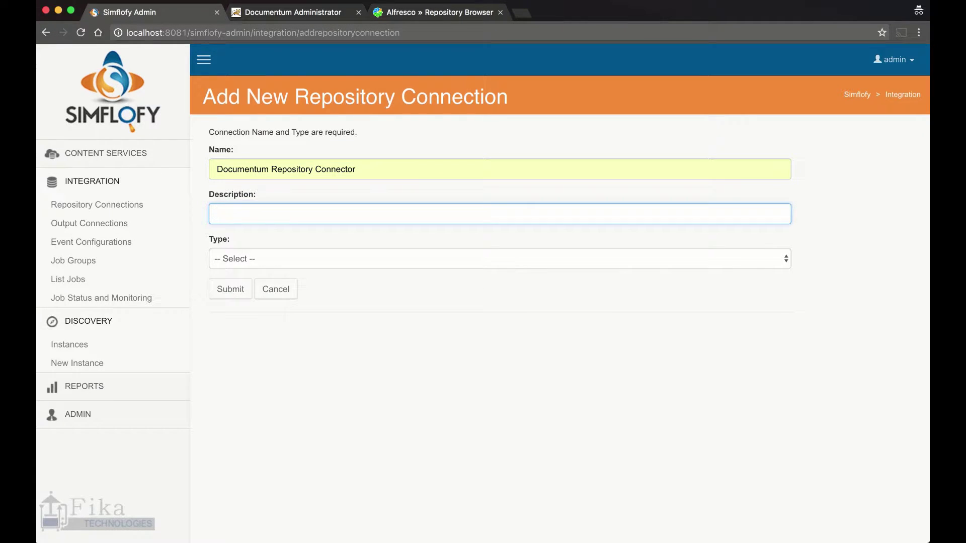
type("Connect to Documentum")
key("Tab")
key("space")
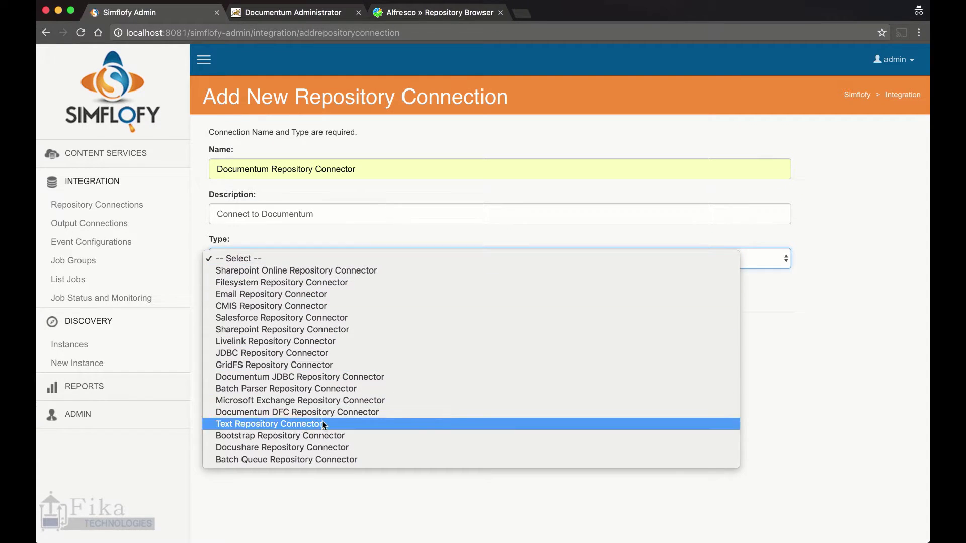
left_click(298, 413)
left_click(243, 290)
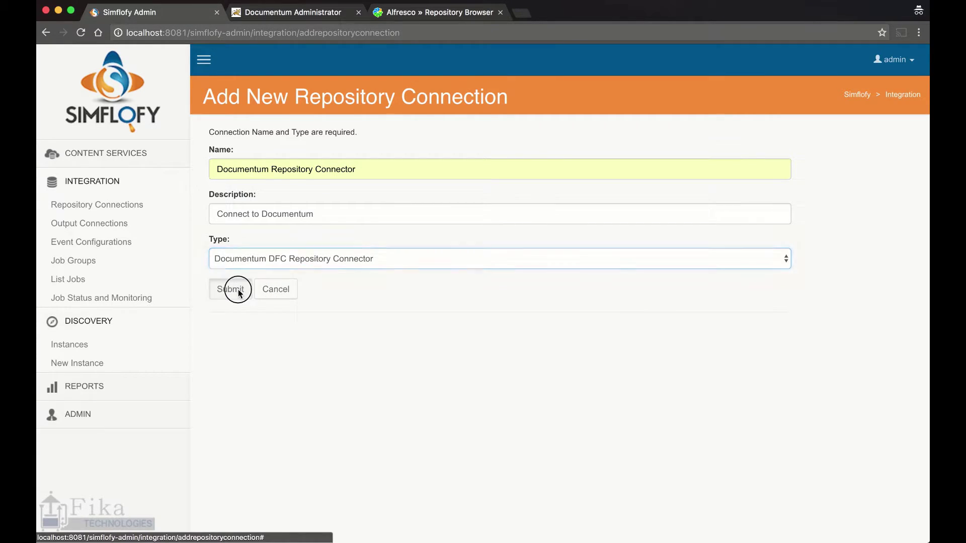
Enter the repository user name and password in the DFC server settings
left_click(296, 139)
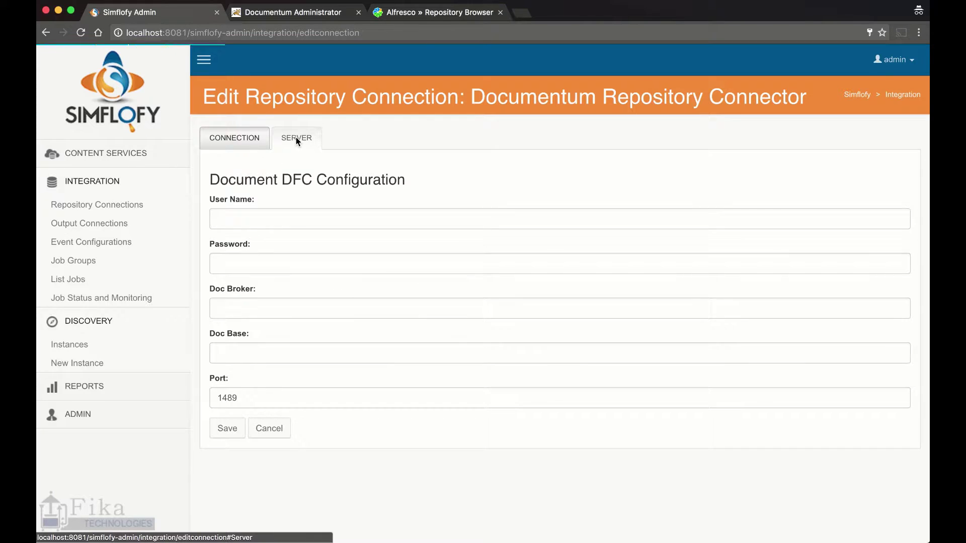
left_click(280, 218)
type("dmowner")
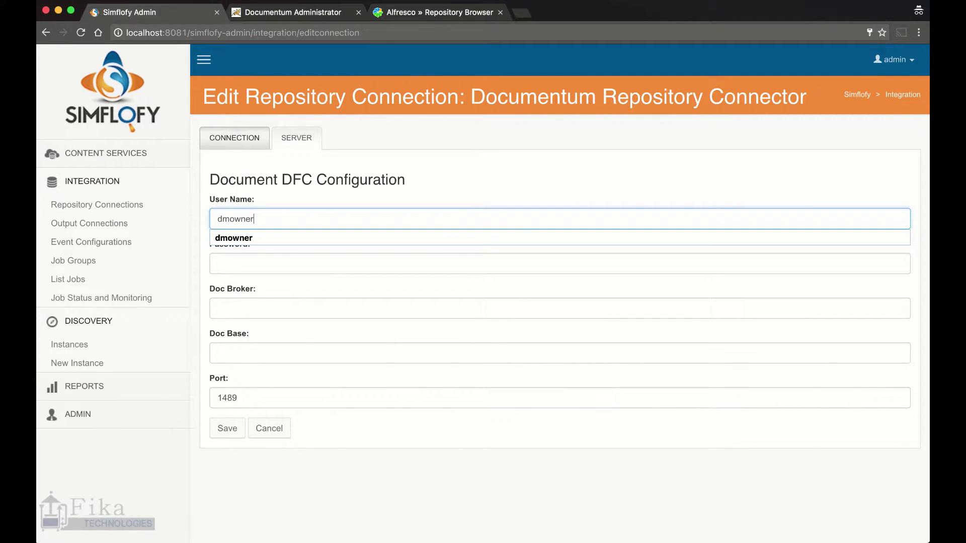
left_click(217, 263)
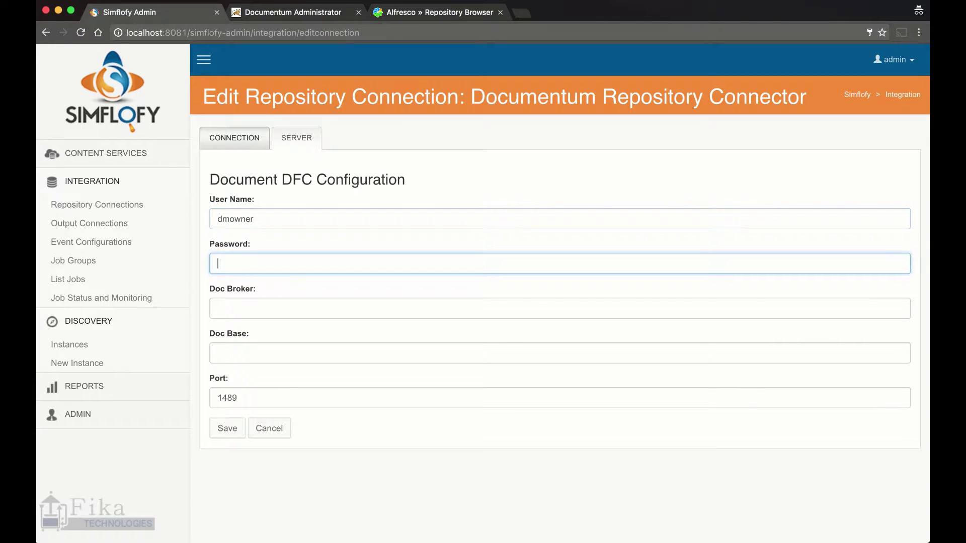
type("•••••••")
Fill Doc Broker 54.84.236.245 and Doc Base MyRepo01, keep port 1489, and save
left_click(265, 312)
left_click(267, 311)
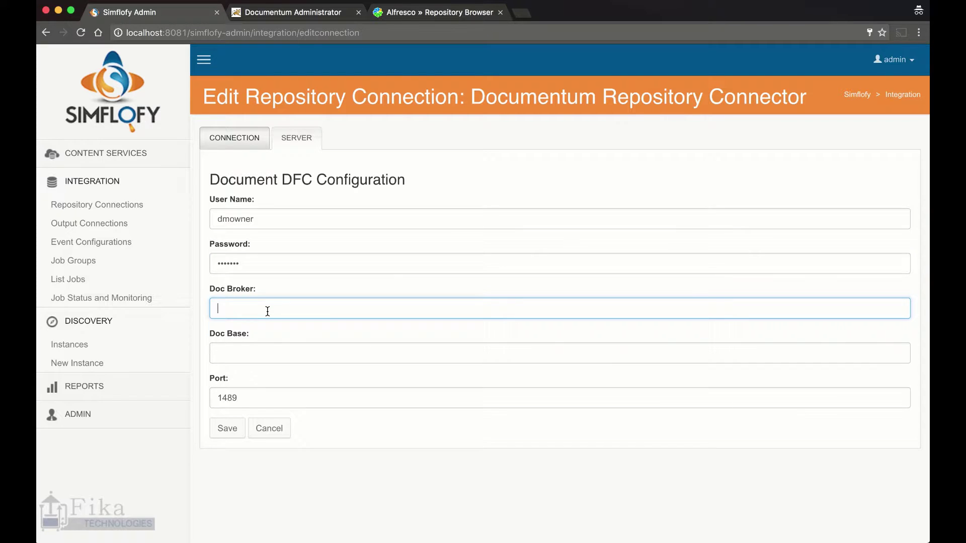
type("54.84.236.245")
key("Tab")
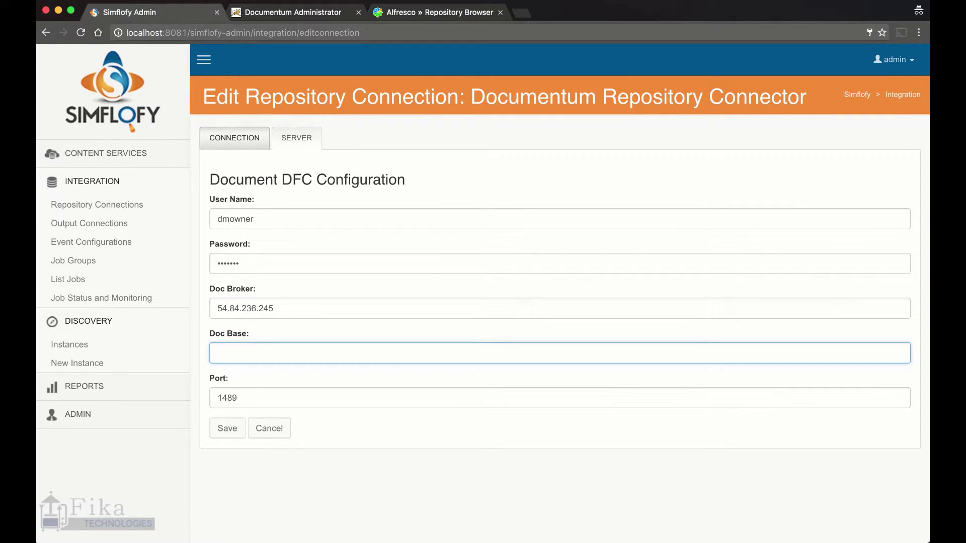
key("super+Tab")
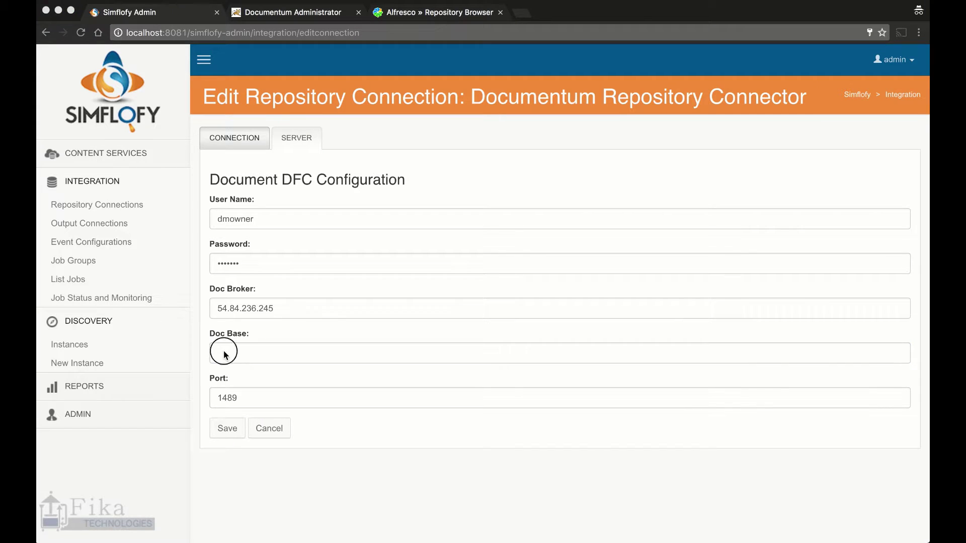
left_click(224, 354)
type("MyRepo01")
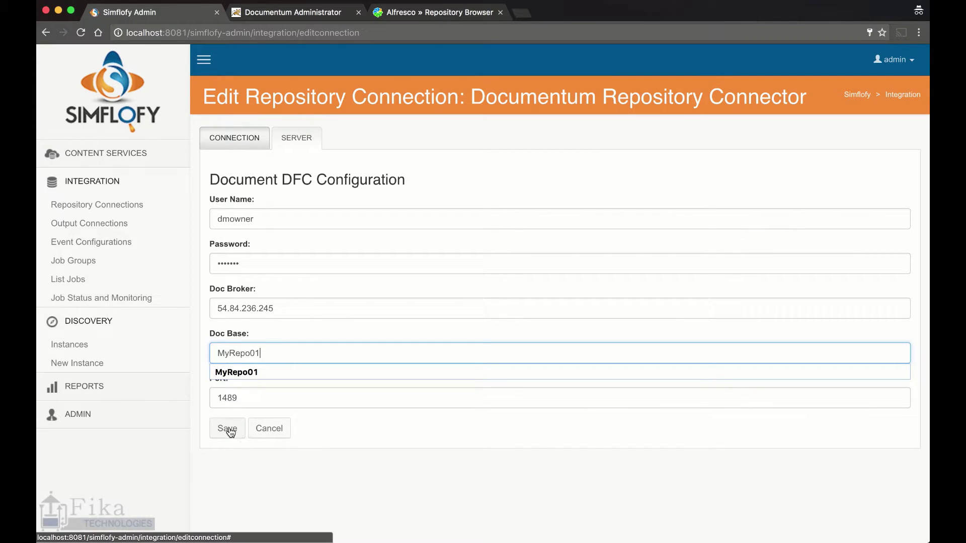
left_click(229, 430)
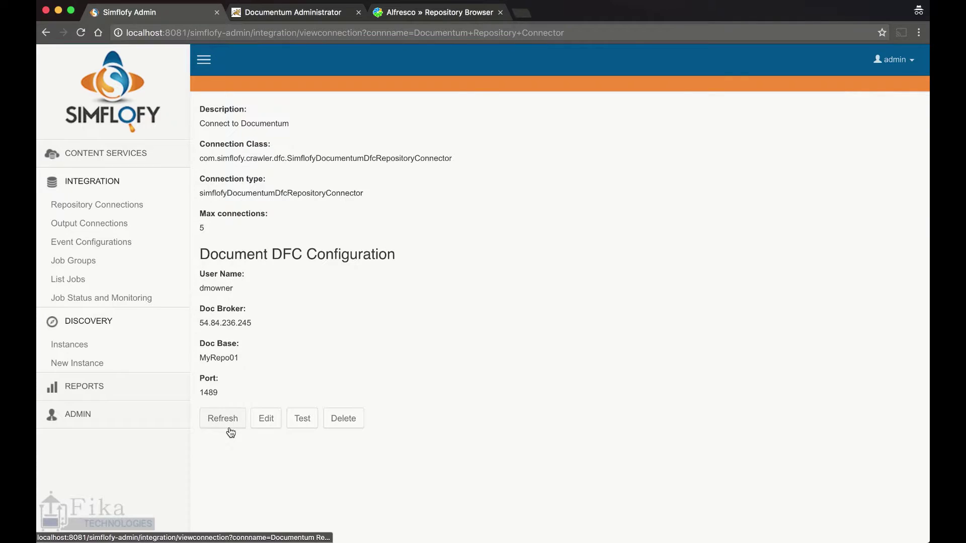
left_click(301, 422)
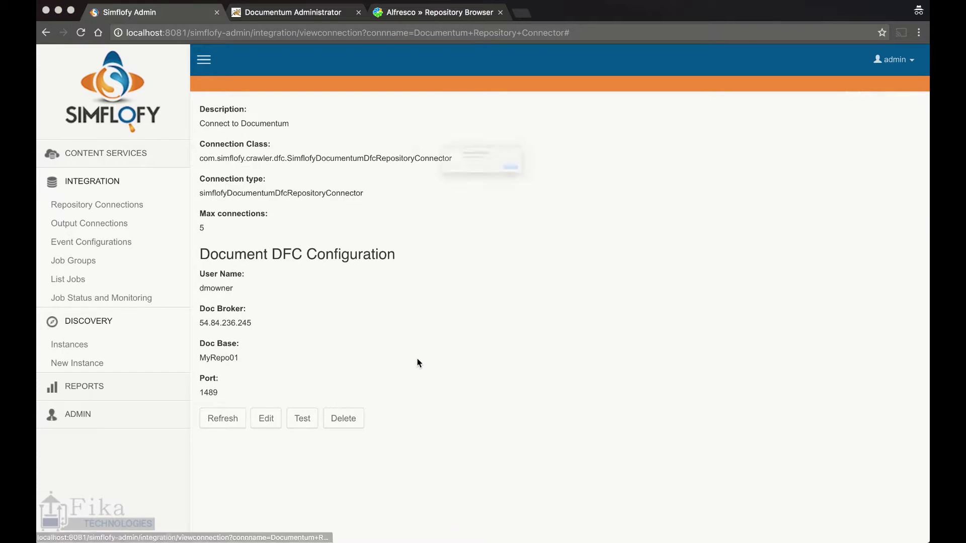
left_click(575, 188)
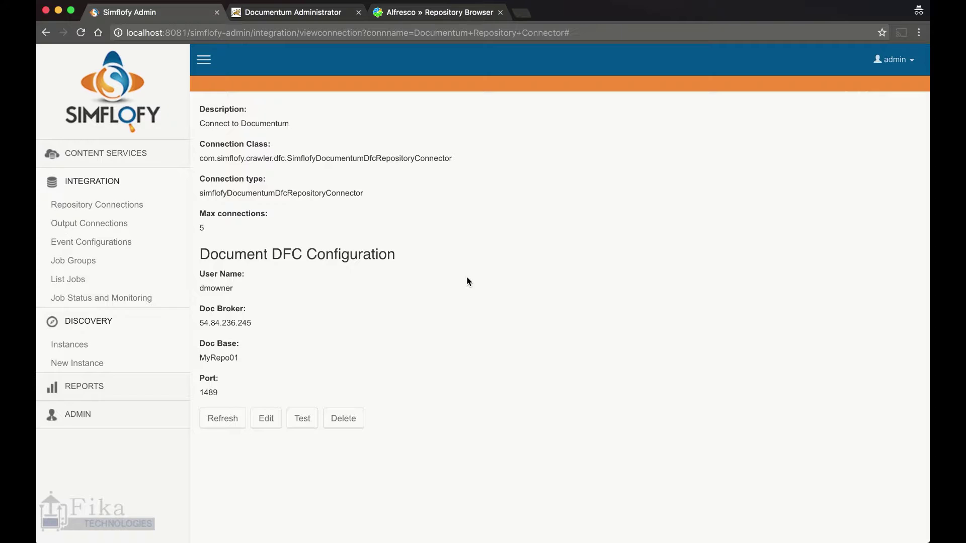
Review Alfresco (local)'s CMIS and optional settings (folder Simflofy, 1 thread, no cache) and save
left_click(93, 225)
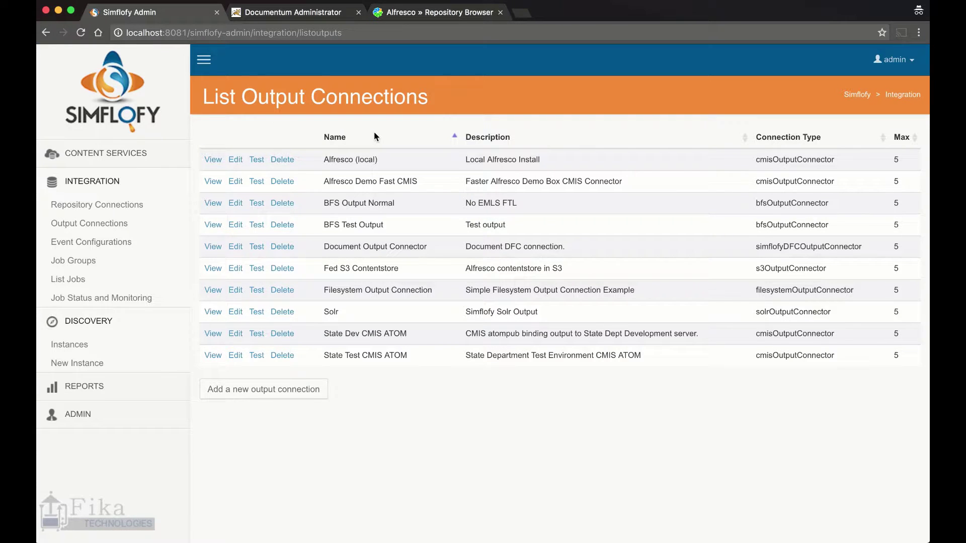
left_click(235, 160)
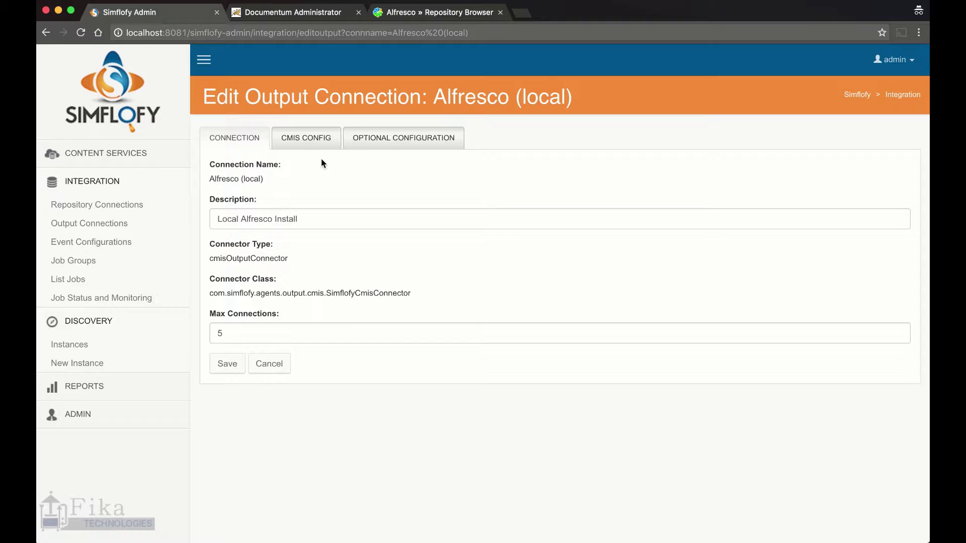
left_click(305, 135)
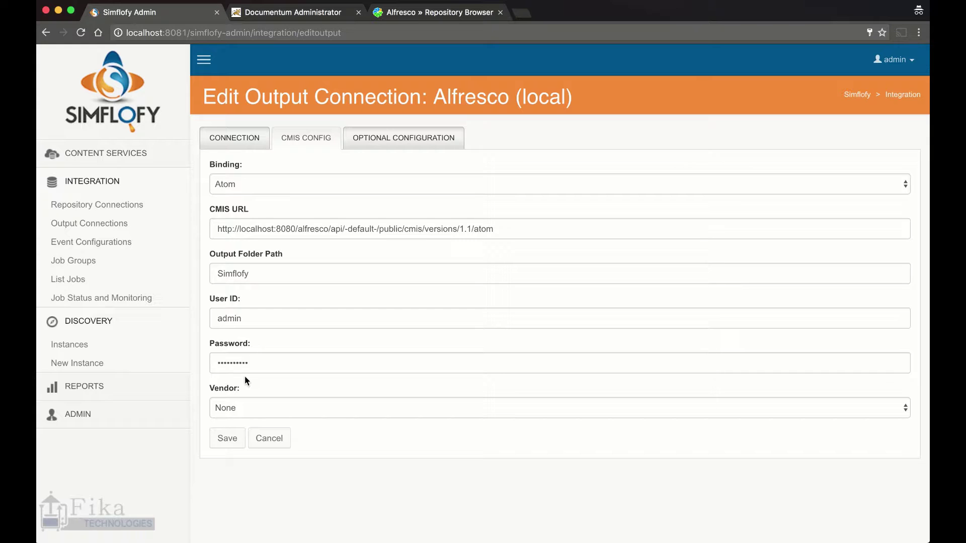
left_click(373, 138)
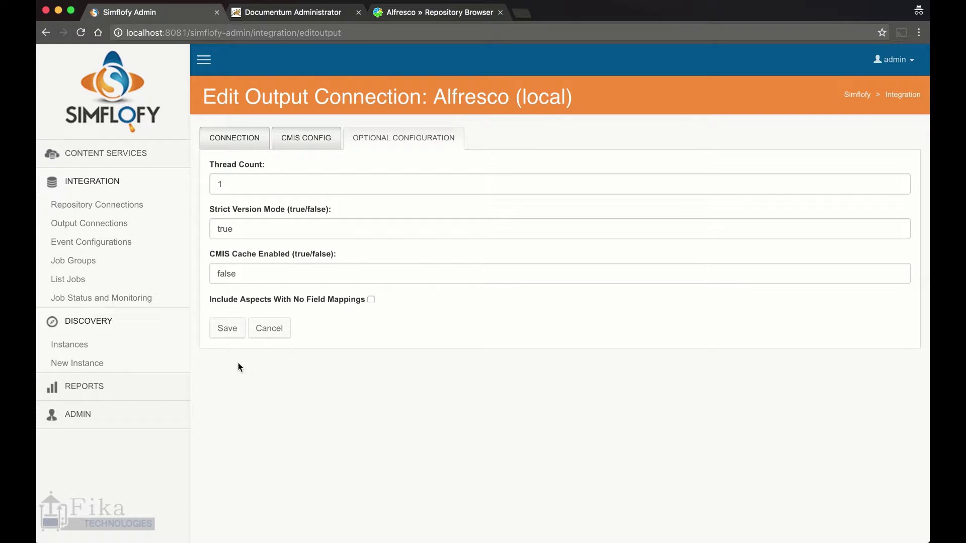
left_click(229, 334)
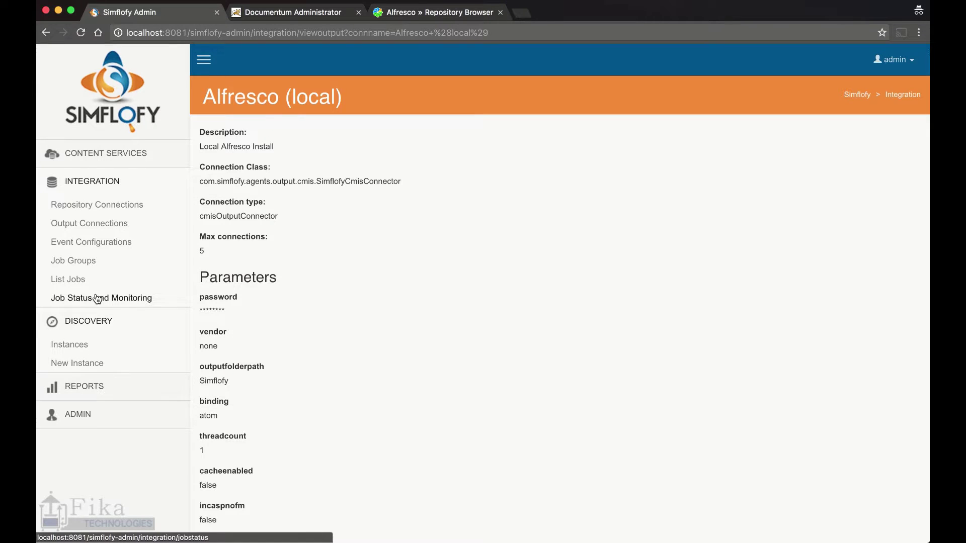
Start a new job named 'Documentum to Alfresco' with type Simple Migration
left_click(68, 281)
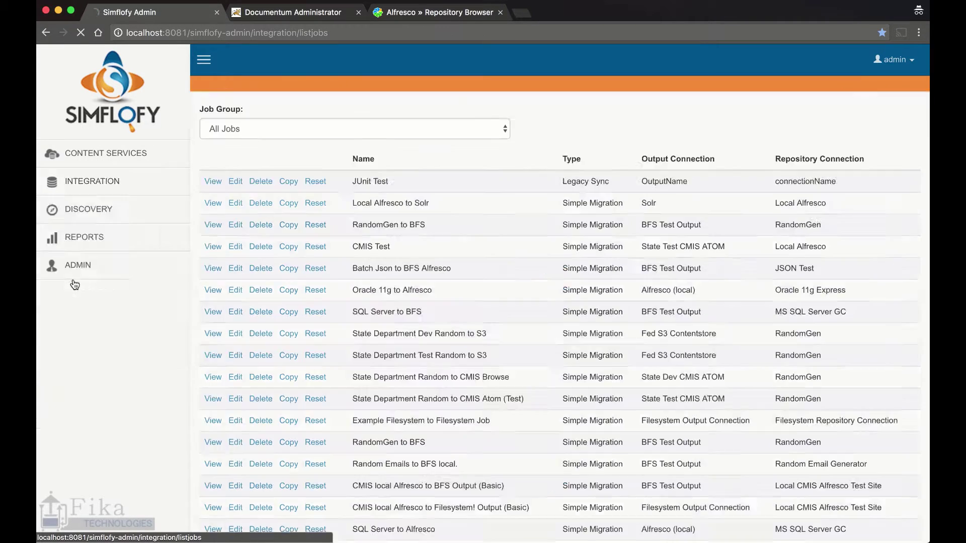
scroll(254, 281, "down", 3)
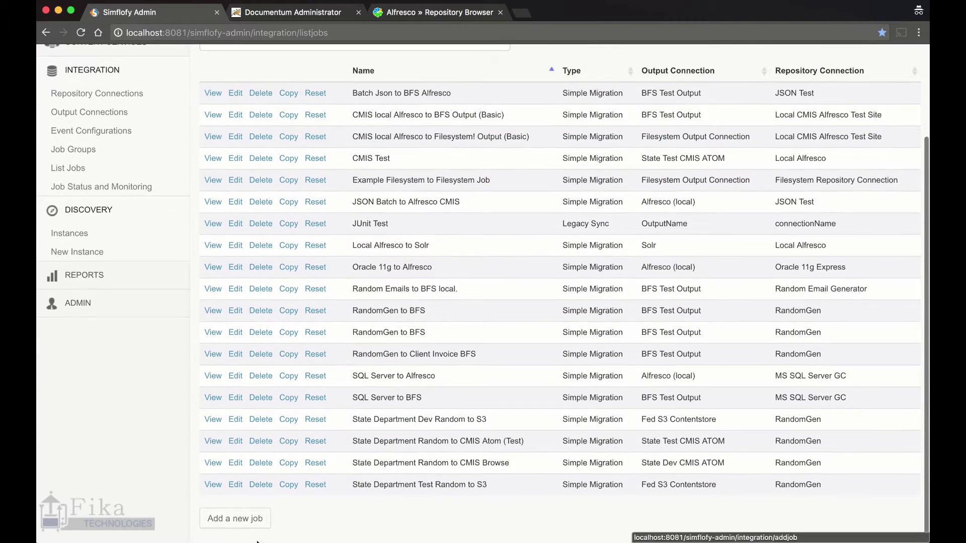
left_click(250, 529)
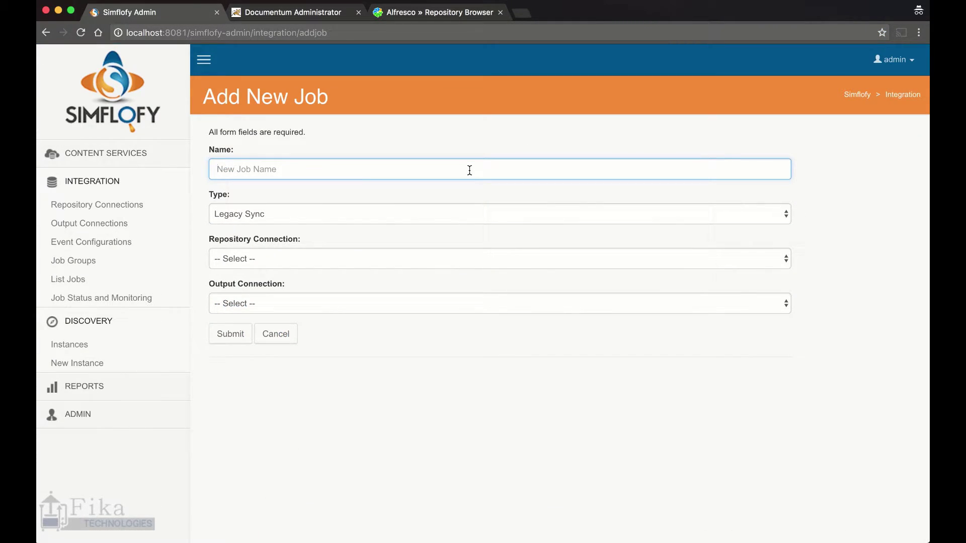
type("Documen")
key("Down")
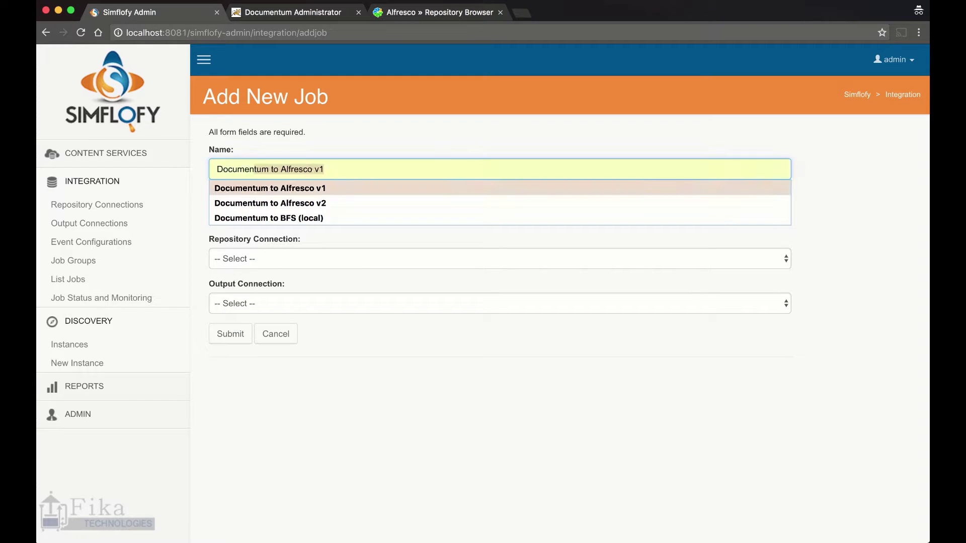
key("Return")
key("BackSpace")
key("BackSpace")
key("BackSpace")
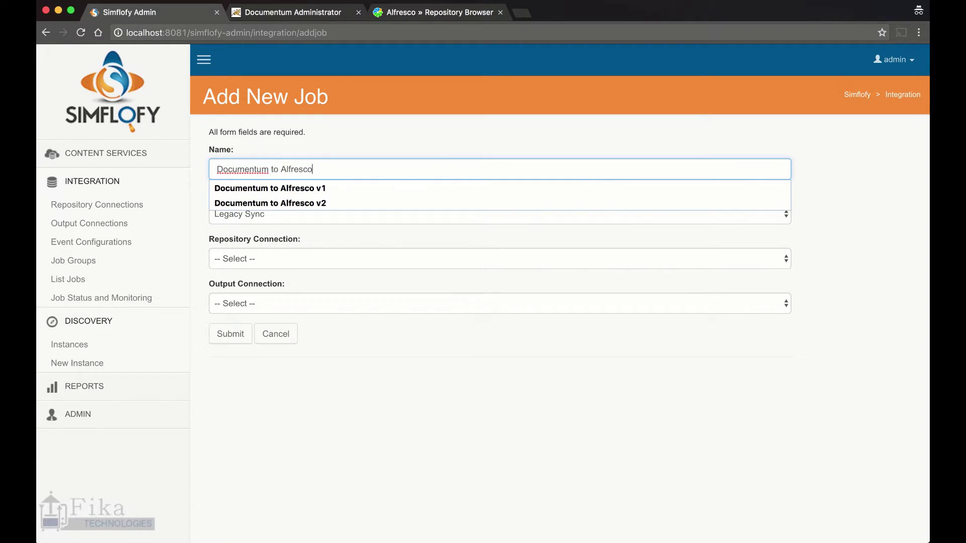
key("Tab")
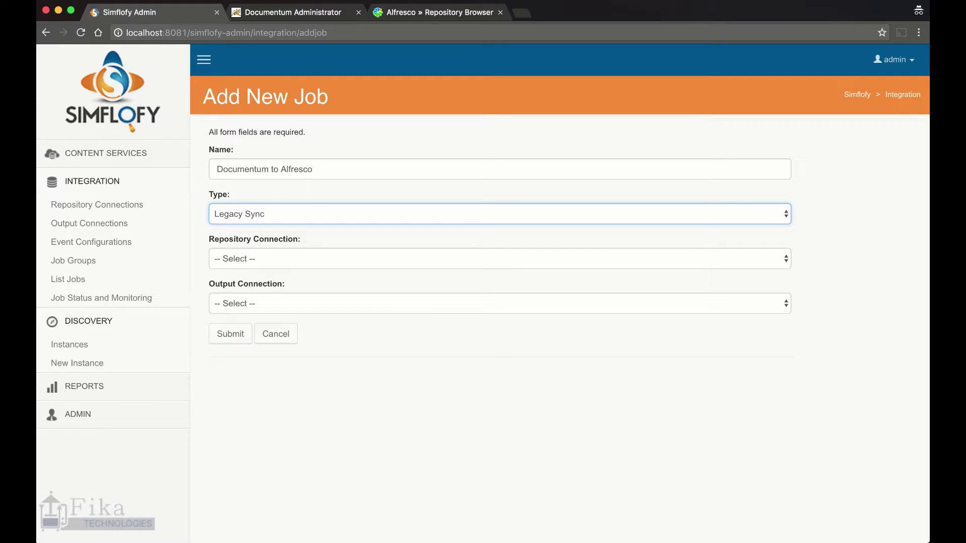
key("space")
key("Down")
key("Down")
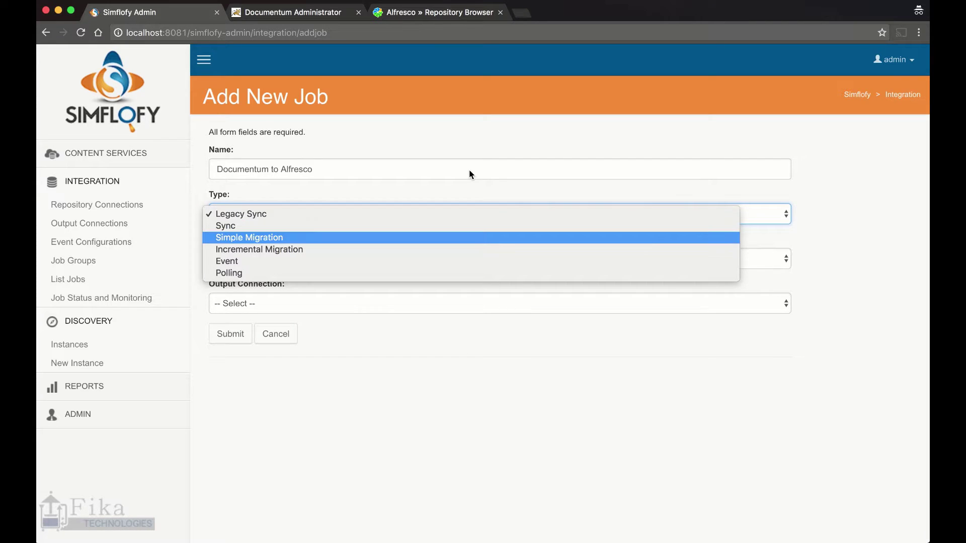
key("Return")
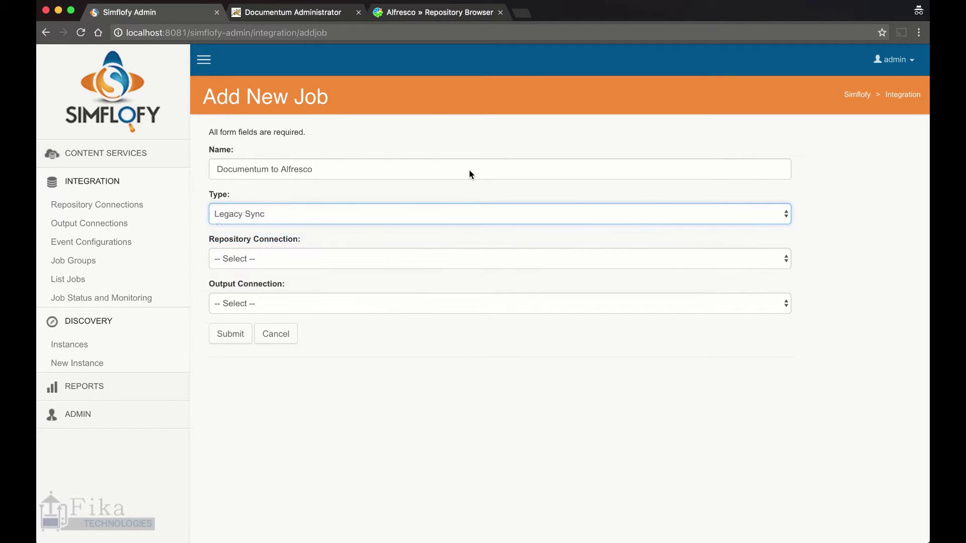
Set repository Documentum Repository Connector and output Alfresco (local), then submit the job
left_click(410, 259)
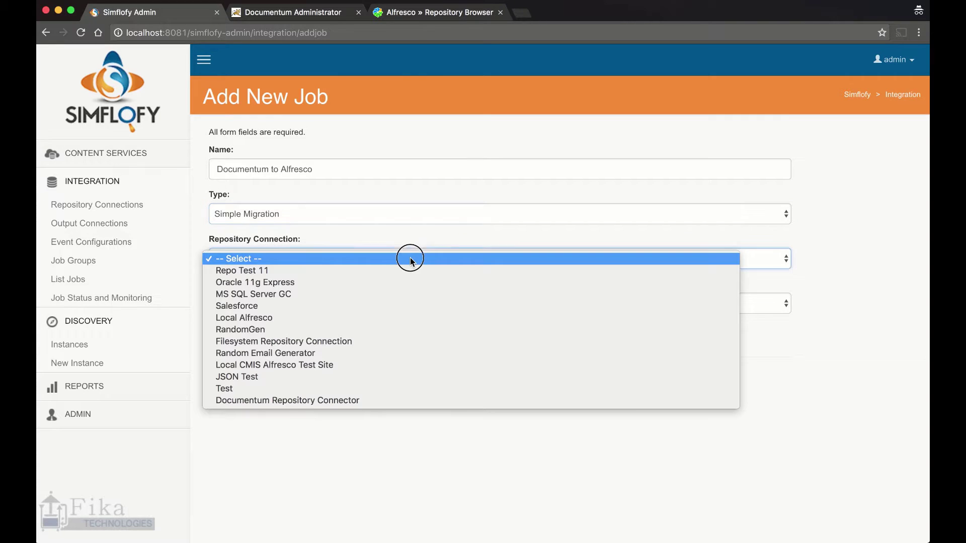
left_click(371, 401)
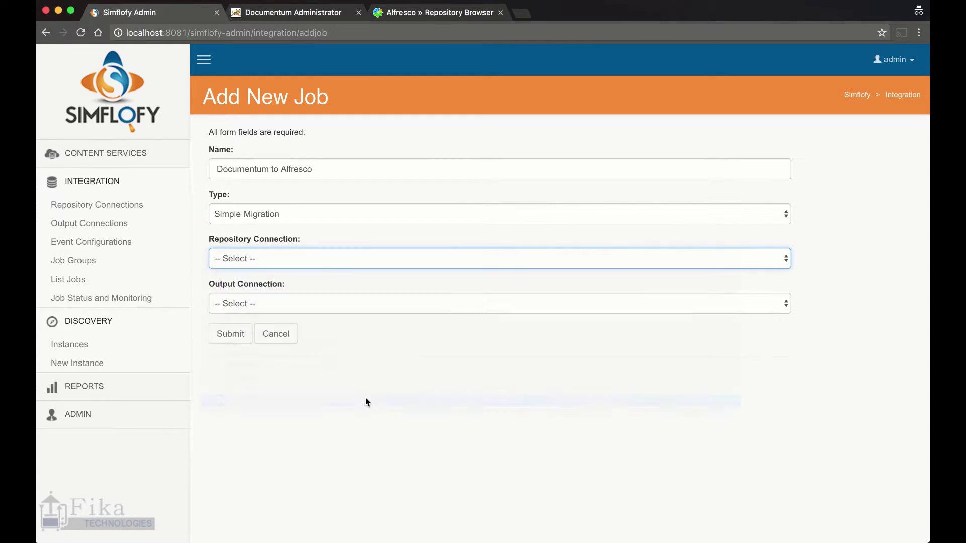
left_click(288, 303)
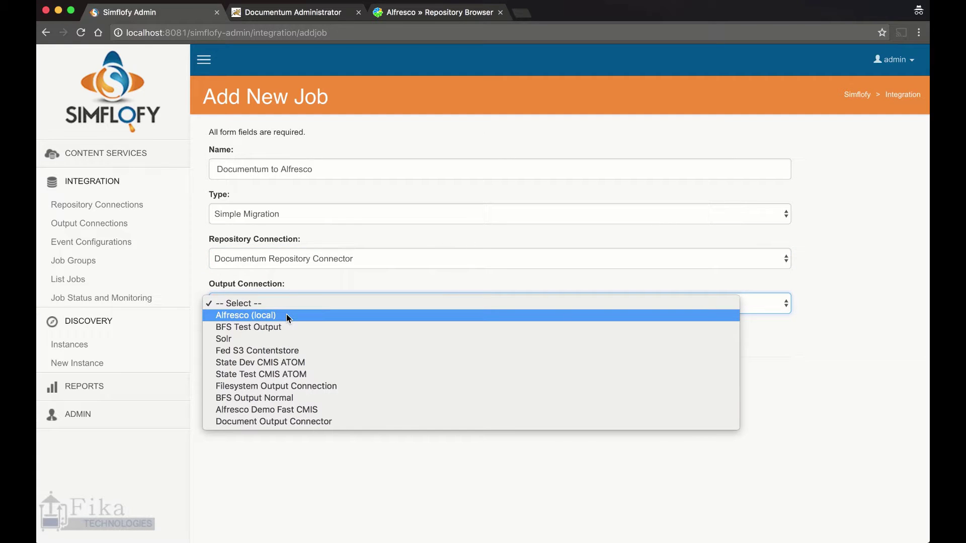
left_click(286, 315)
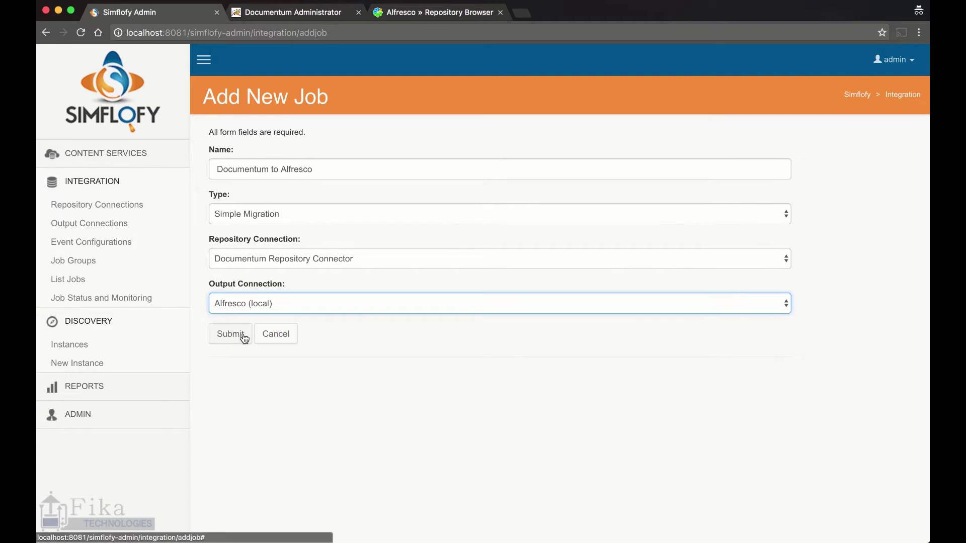
left_click(244, 333)
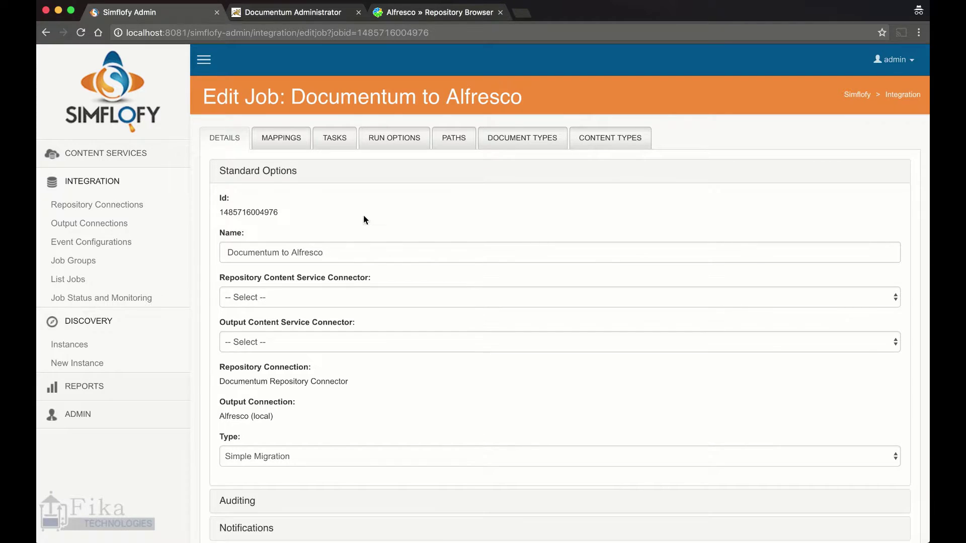
Scroll down the job's edit page and expand its Advanced Options
scroll(363, 215, "down", 1)
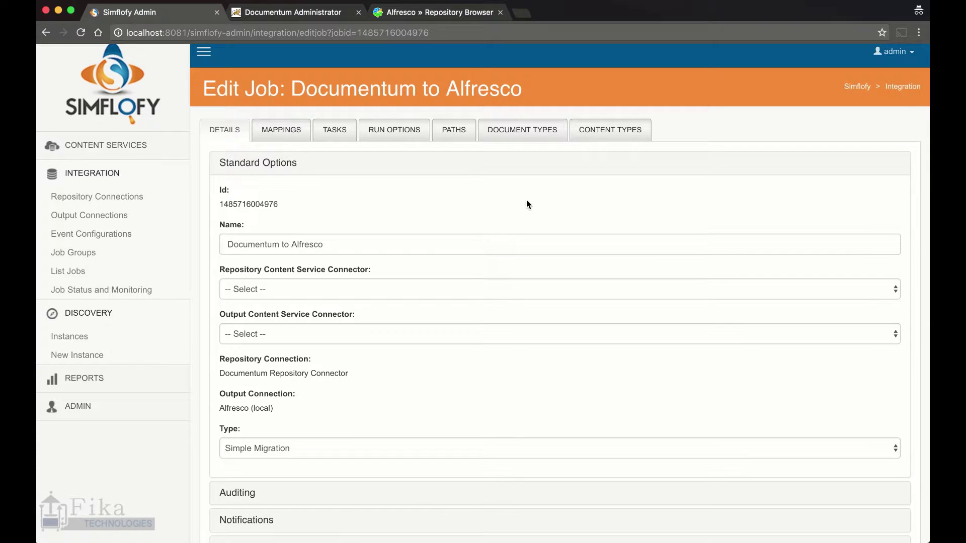
scroll(434, 191, "down", 3)
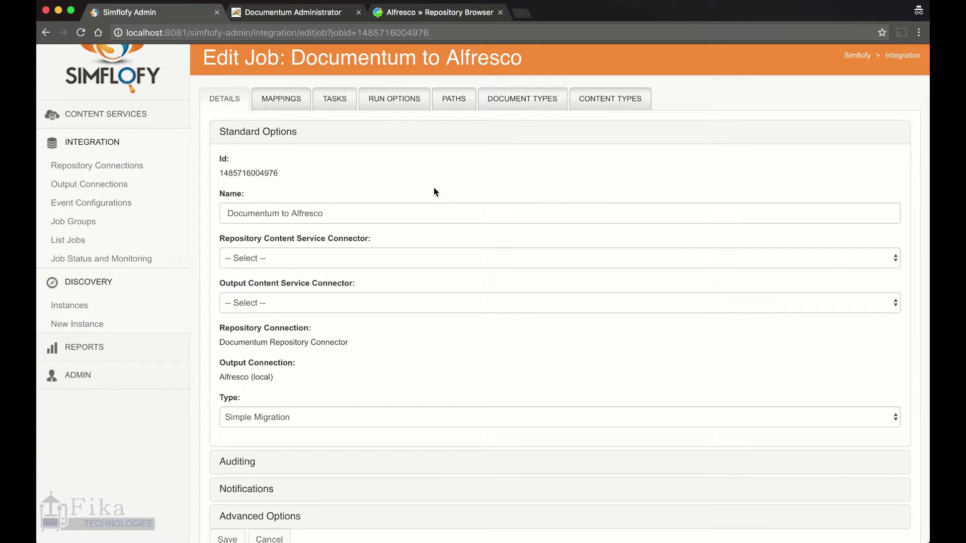
scroll(367, 166, "down", 1)
scroll(366, 166, "up", 5)
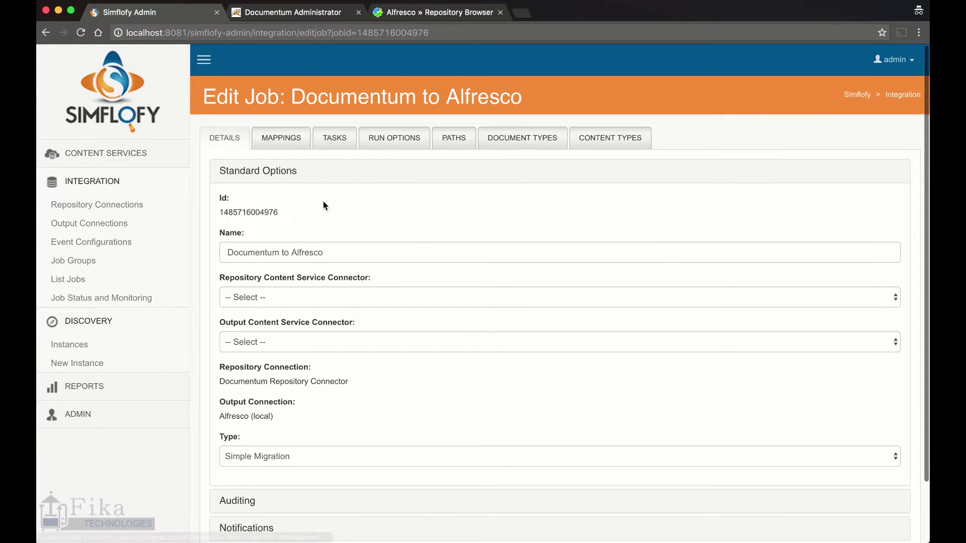
scroll(333, 199, "down", 3)
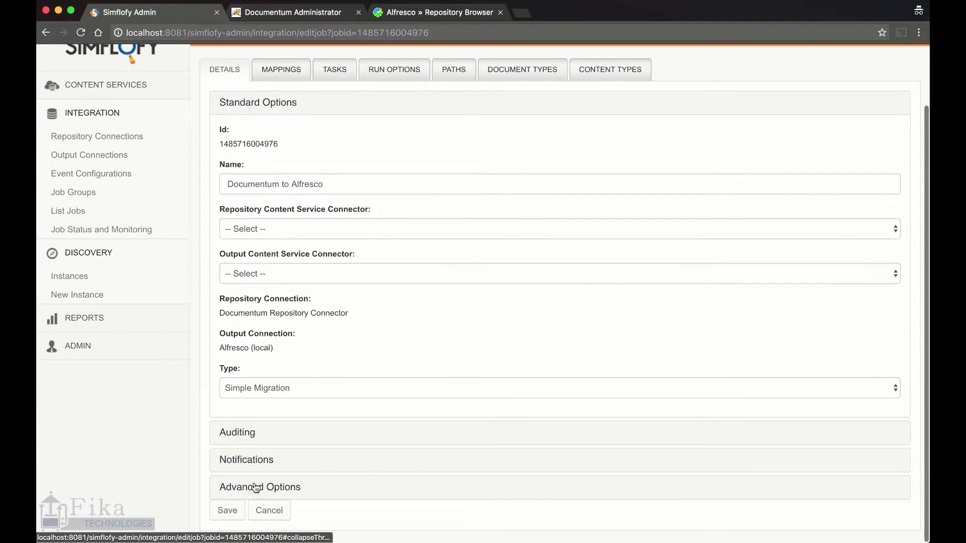
left_click(256, 488)
scroll(291, 403, "down", 12)
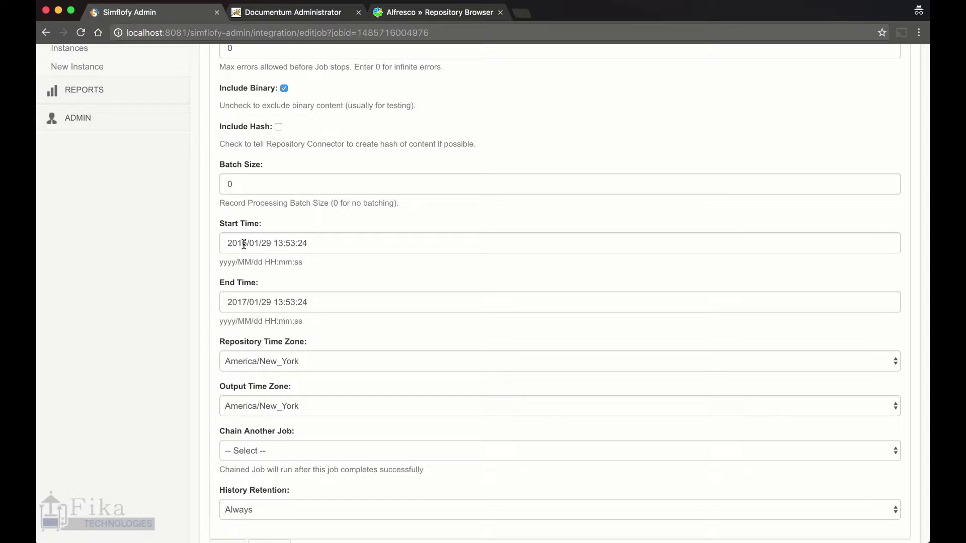
Change the Start Time year to 2001 and the End Time year to 2020
double_click(240, 244)
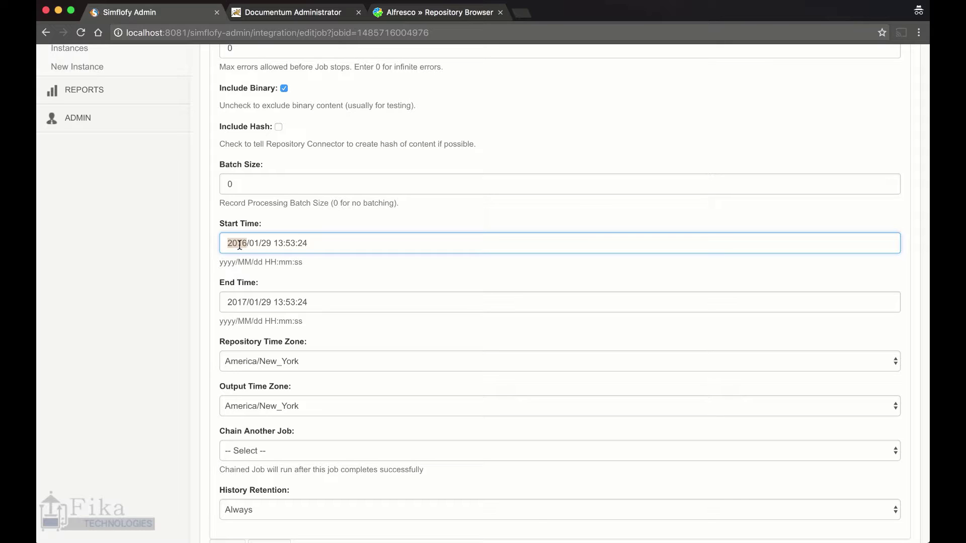
type("2001")
double_click(233, 302)
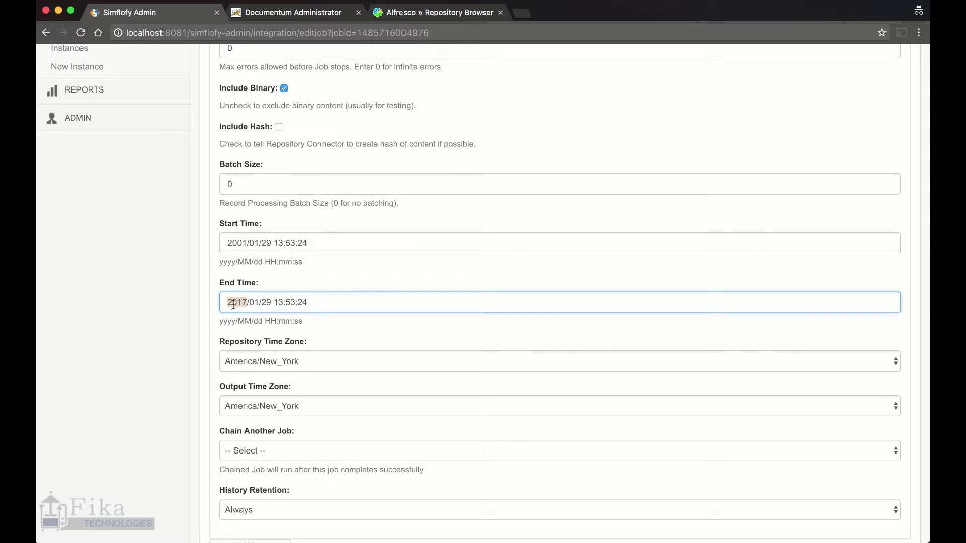
type("2020")
scroll(216, 341, "up", 6)
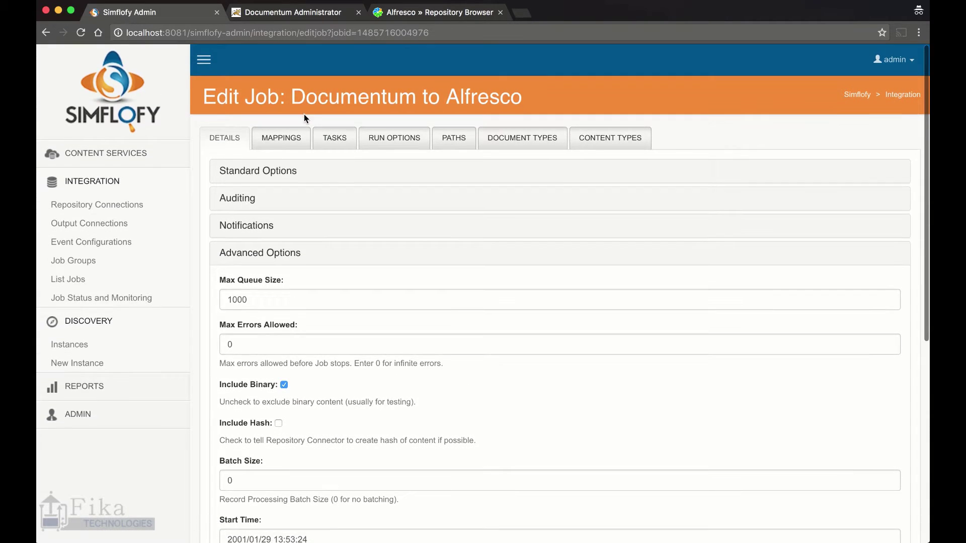
left_click(288, 140)
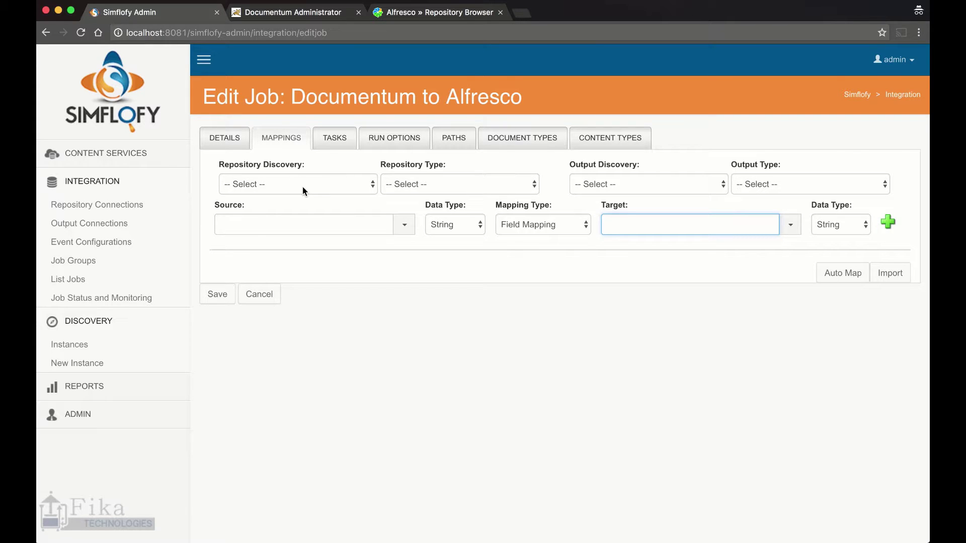
Choose Documentum Discovery Connector as repository discovery, with dm_document as the repository type
left_click(336, 185)
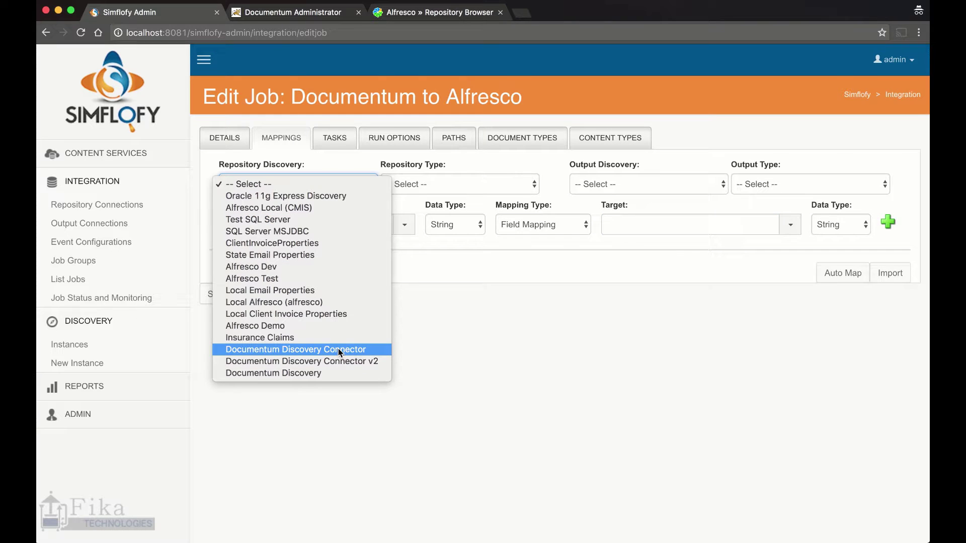
left_click(333, 352)
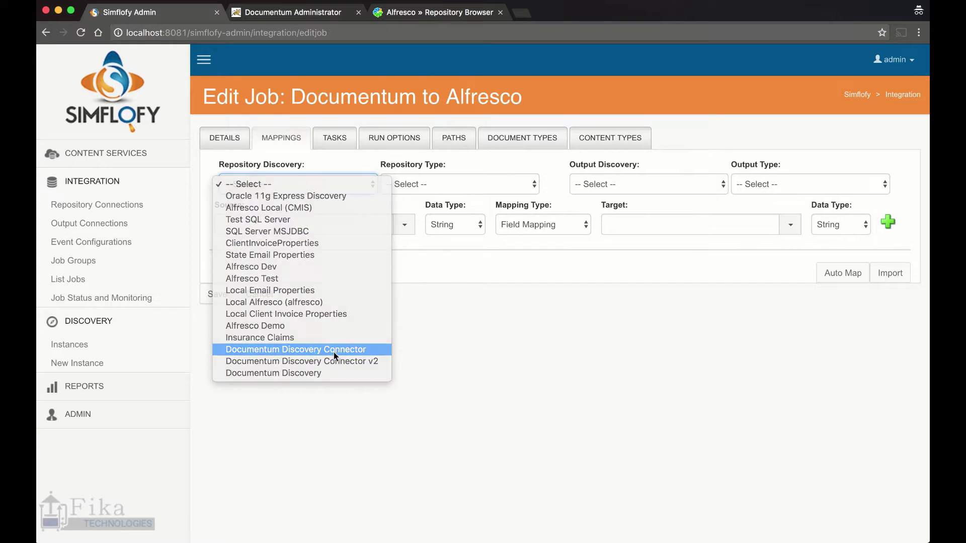
left_click(465, 184)
left_click(463, 182)
left_click(464, 183)
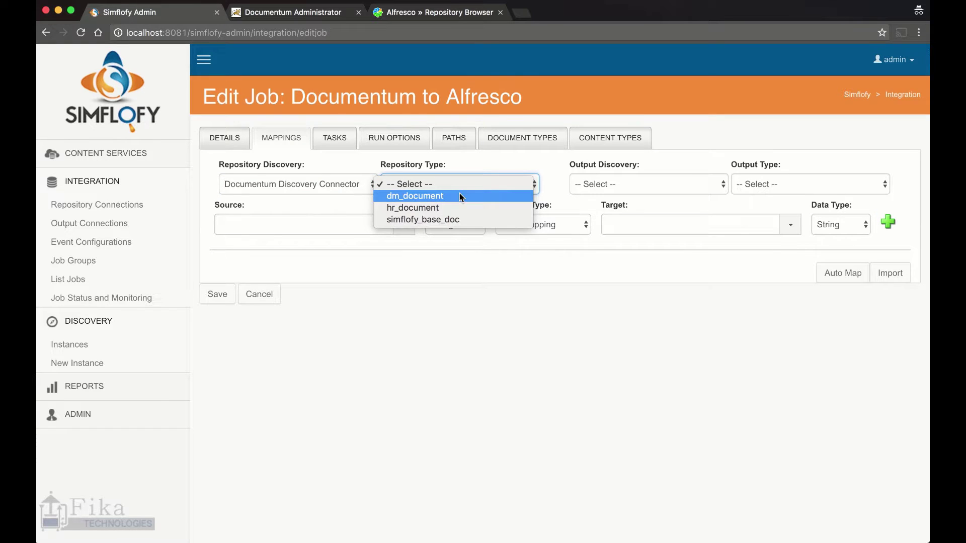
left_click(460, 195)
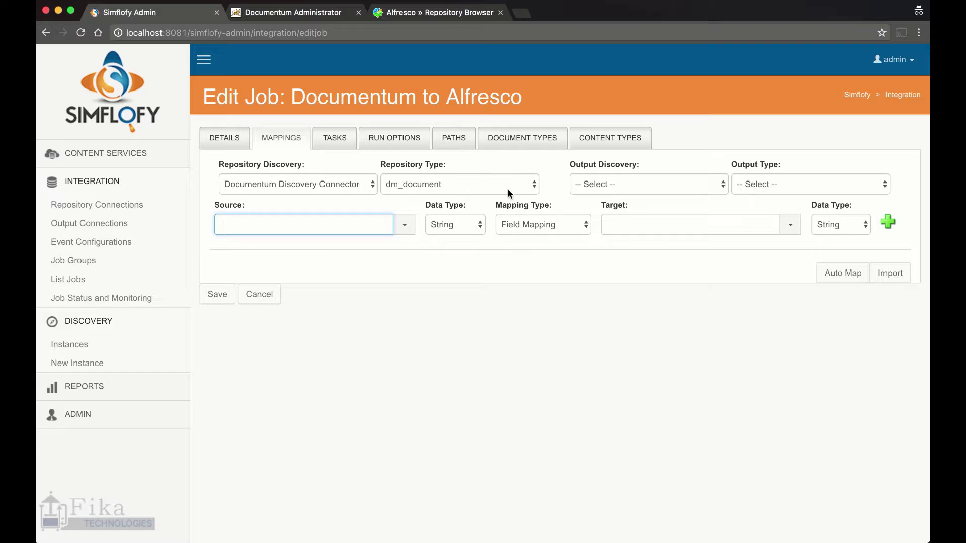
Set output discovery to Alfresco Local (CMIS) with output type cmis:document
left_click(643, 182)
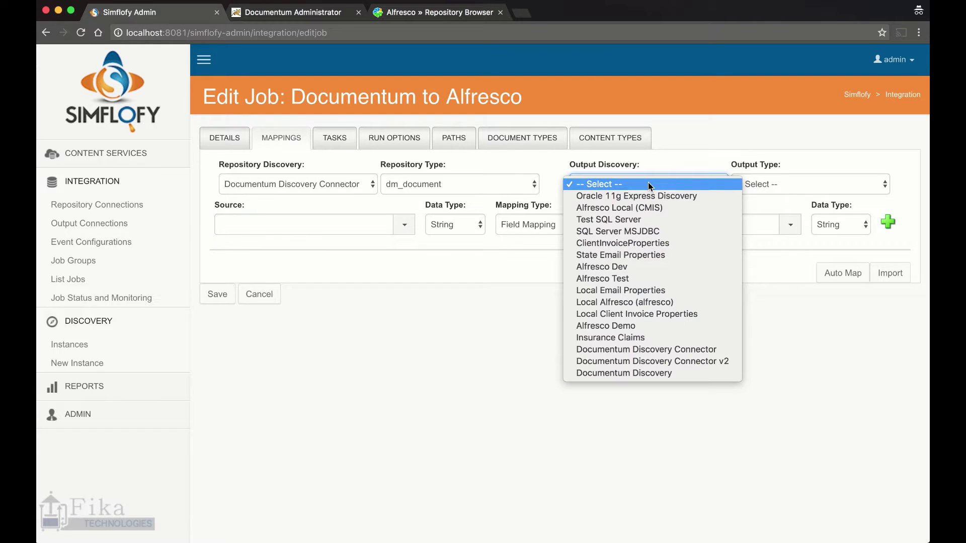
left_click(645, 207)
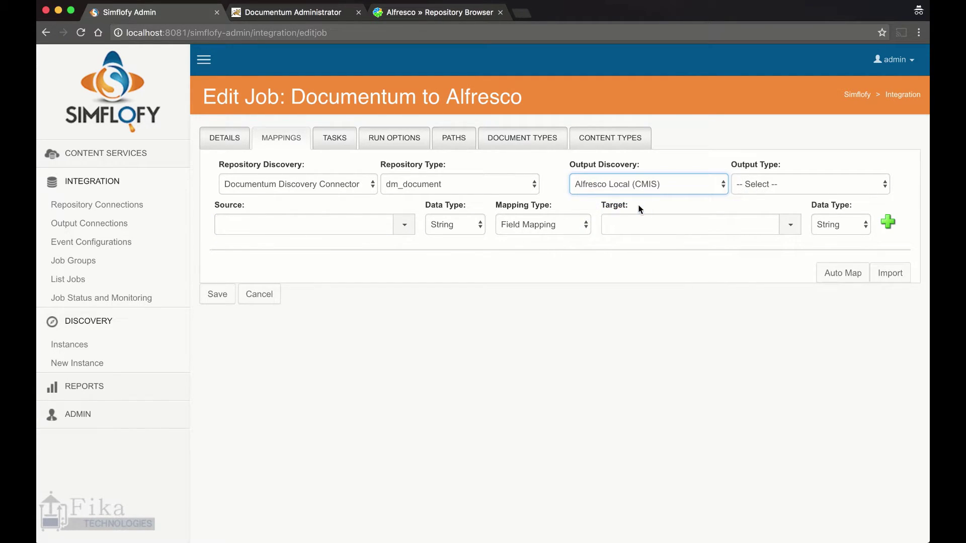
left_click(810, 189)
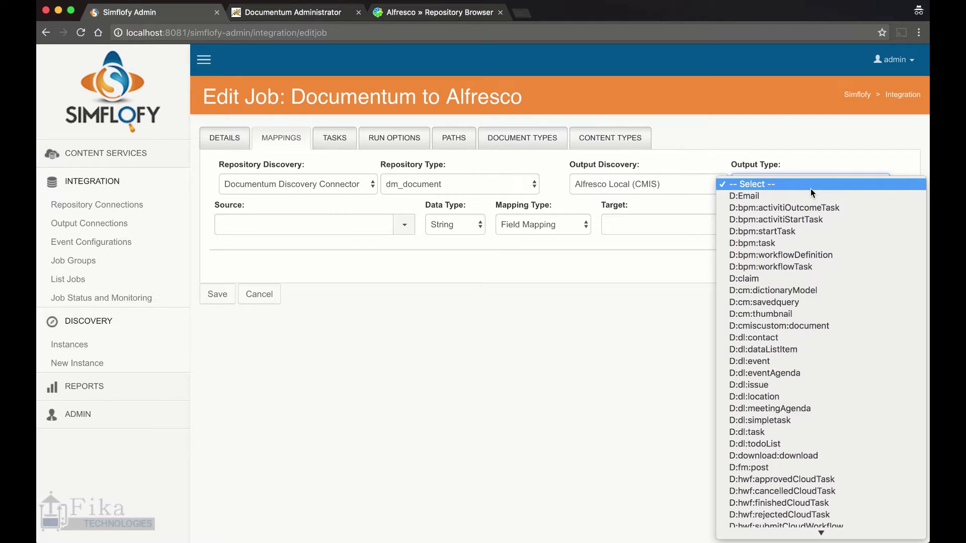
scroll(853, 371, "down", 10)
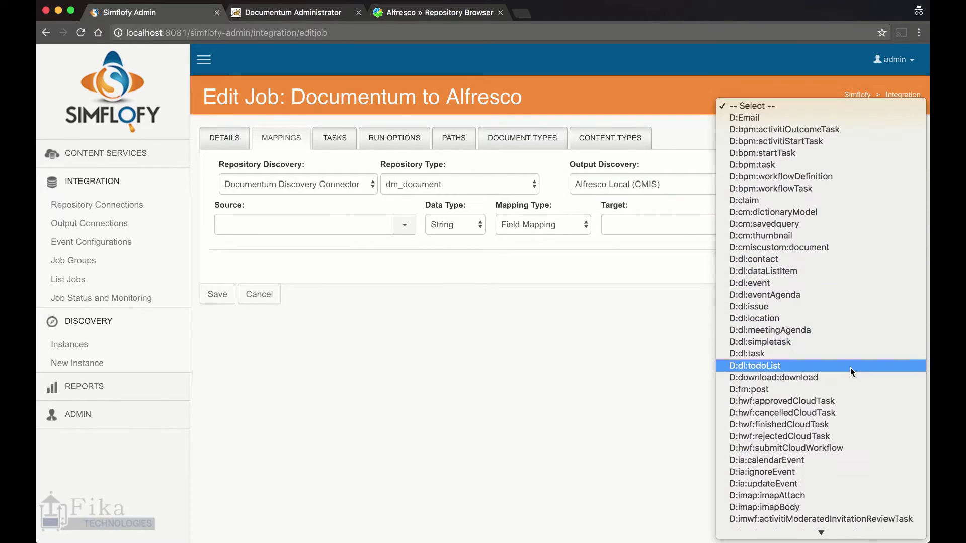
scroll(850, 367, "down", 15)
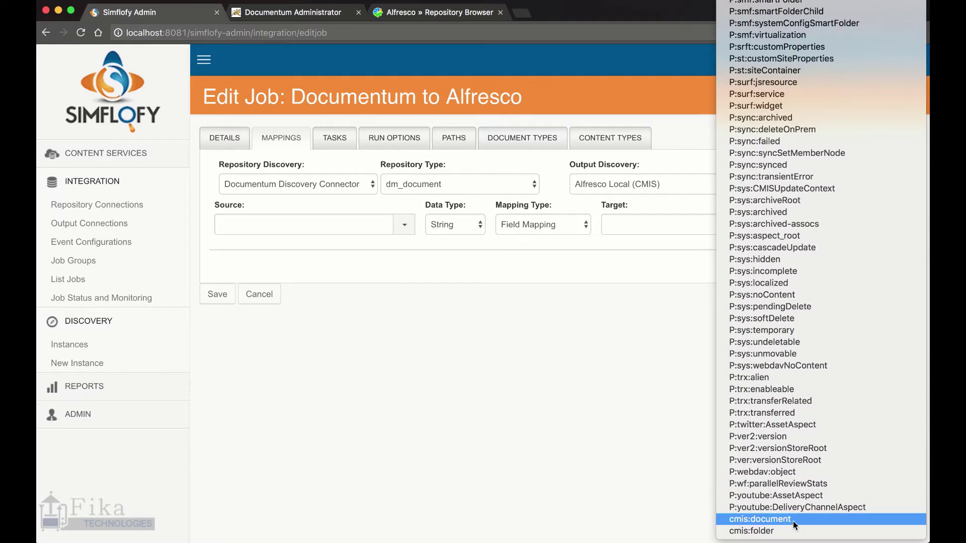
left_click(793, 521)
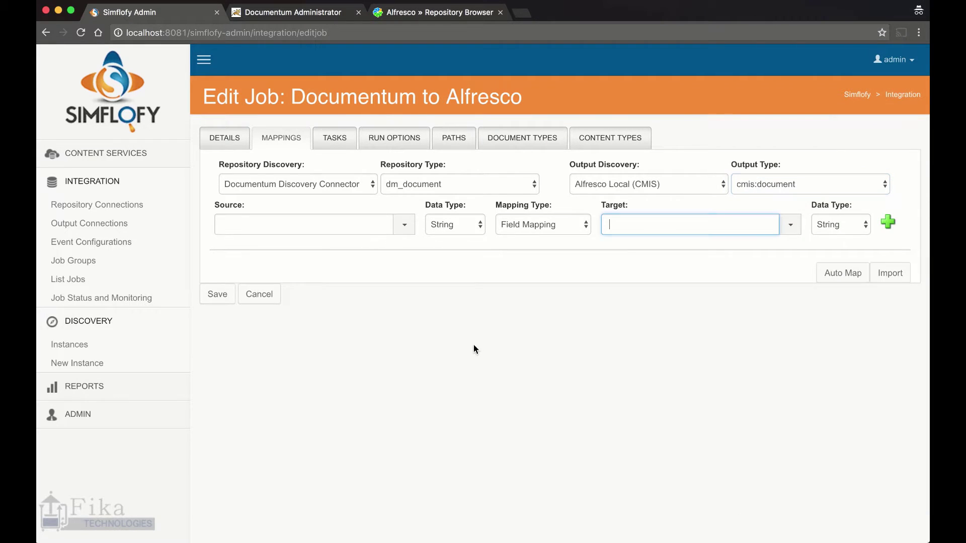
left_click(406, 202)
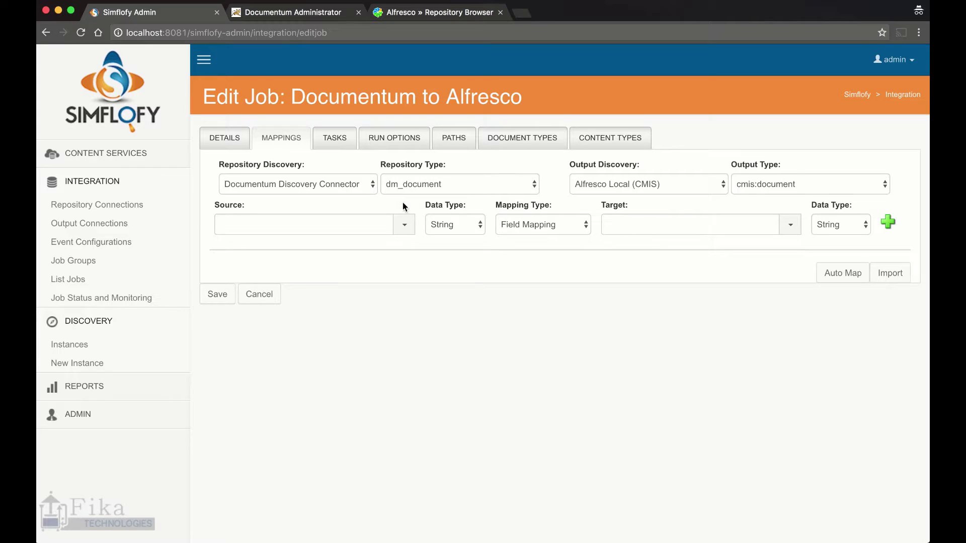
left_click(403, 225)
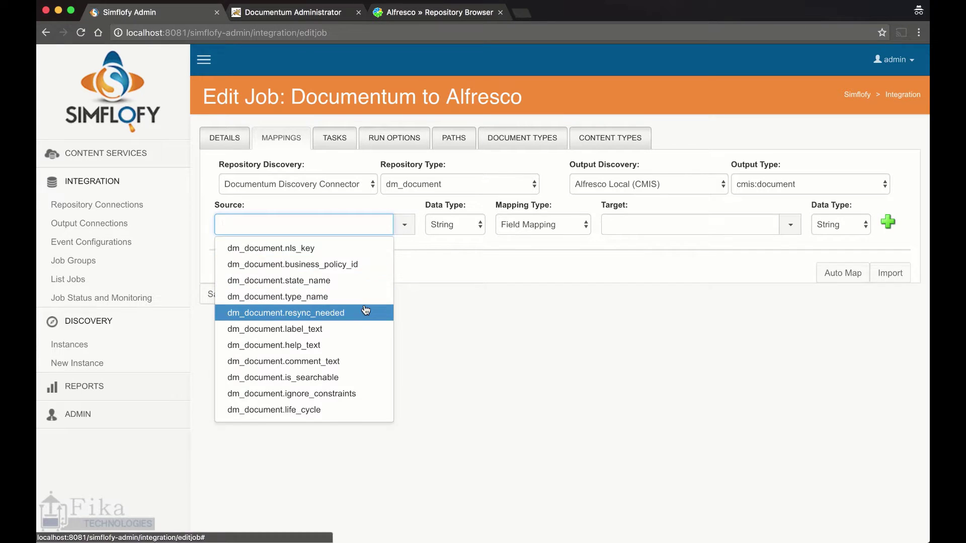
scroll(366, 312, "down", 3)
scroll(366, 309, "down", 5)
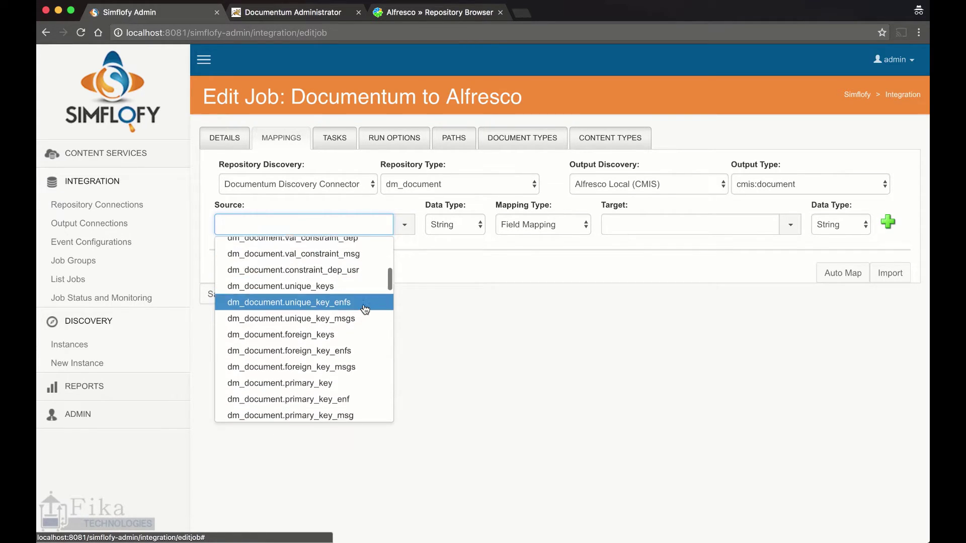
scroll(364, 309, "down", 4)
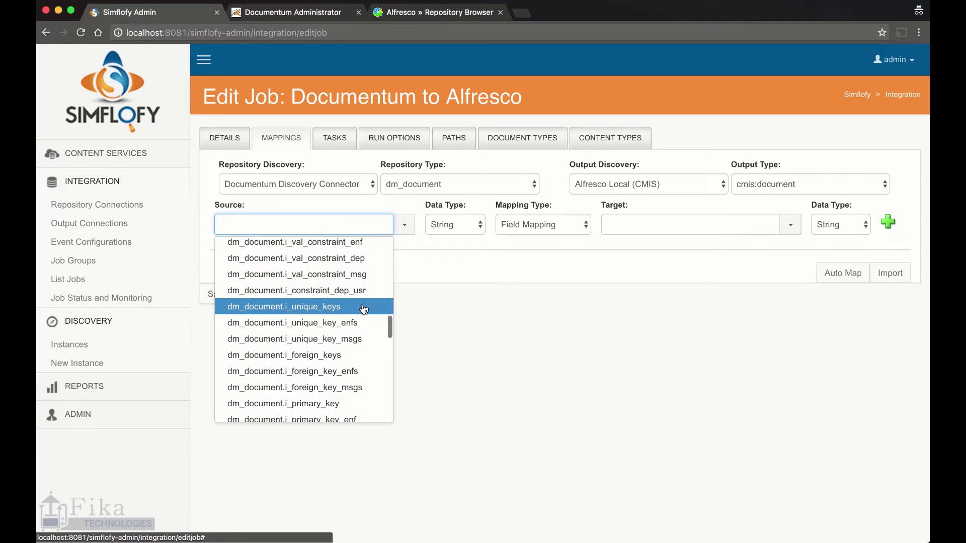
scroll(363, 309, "down", 3)
left_click(529, 305)
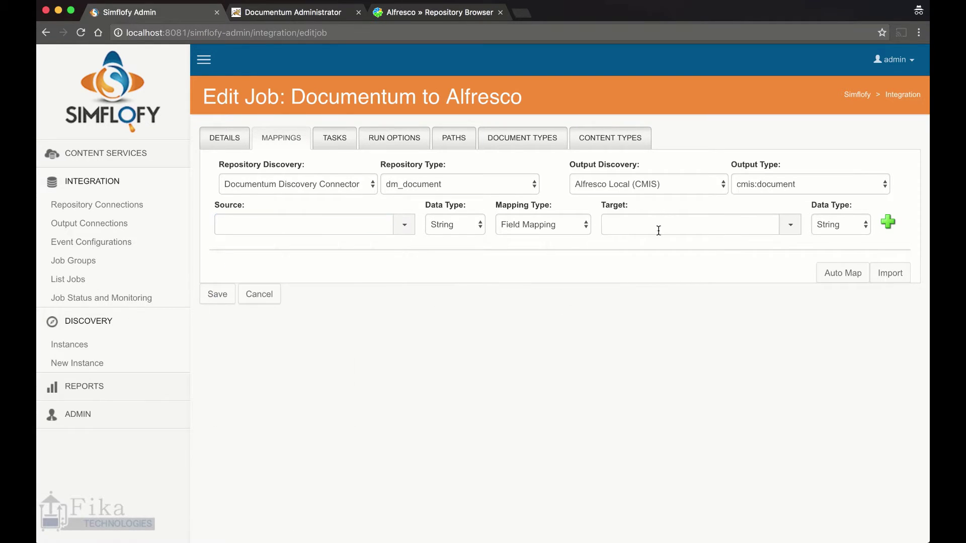
left_click(792, 225)
scroll(734, 325, "down", 5)
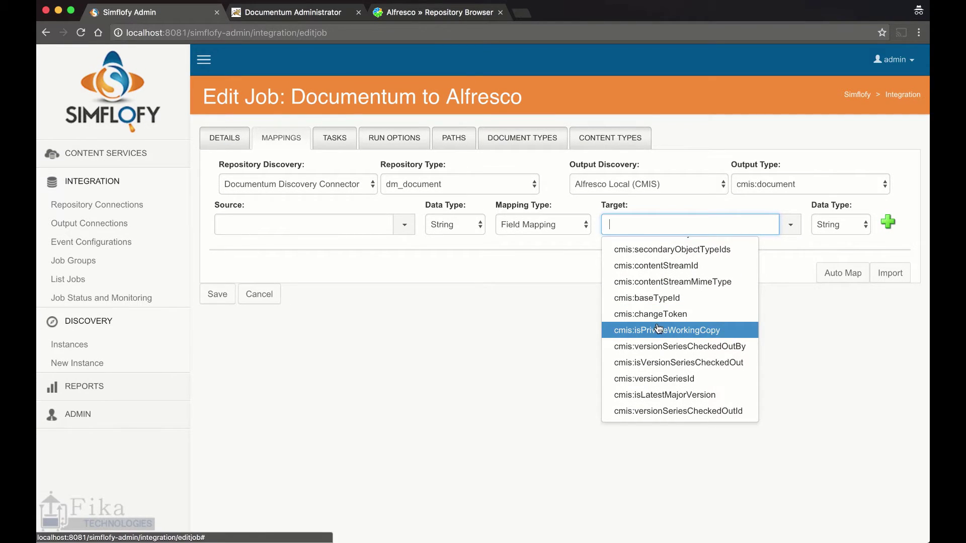
scroll(658, 330, "up", 5)
left_click(453, 317)
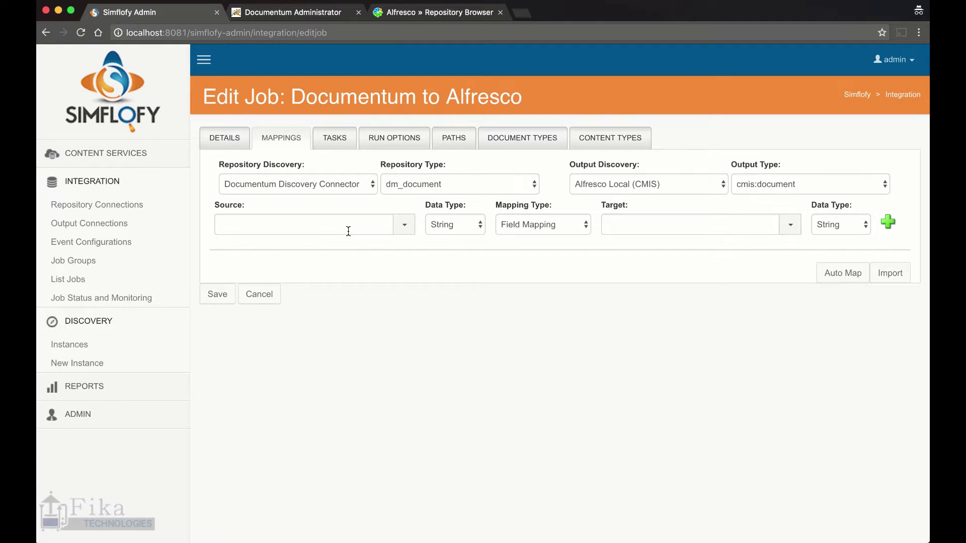
left_click(568, 221)
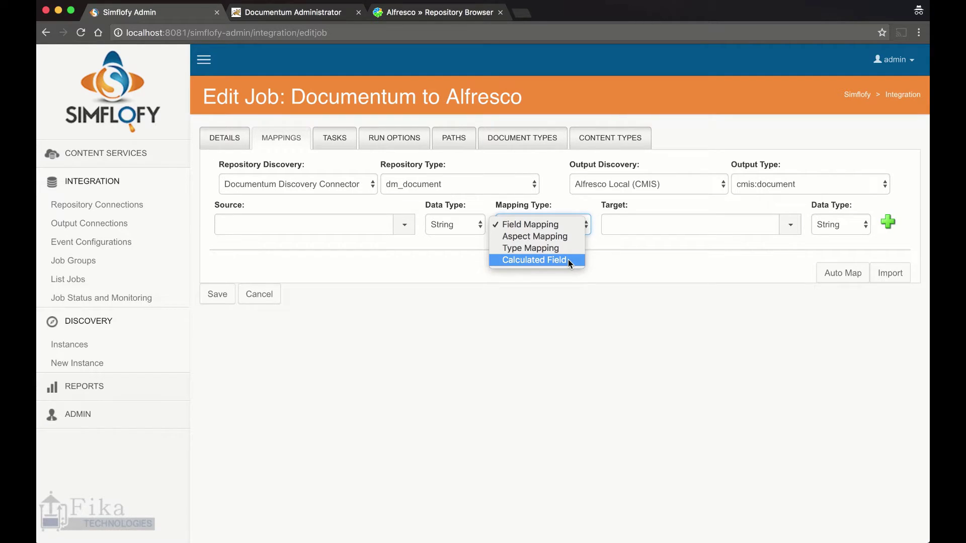
left_click(548, 302)
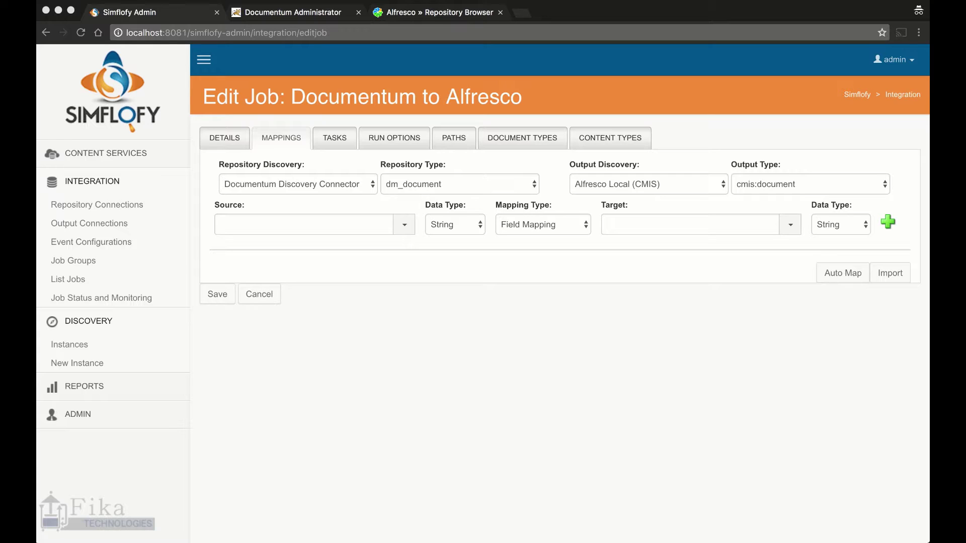
key("super+Tab")
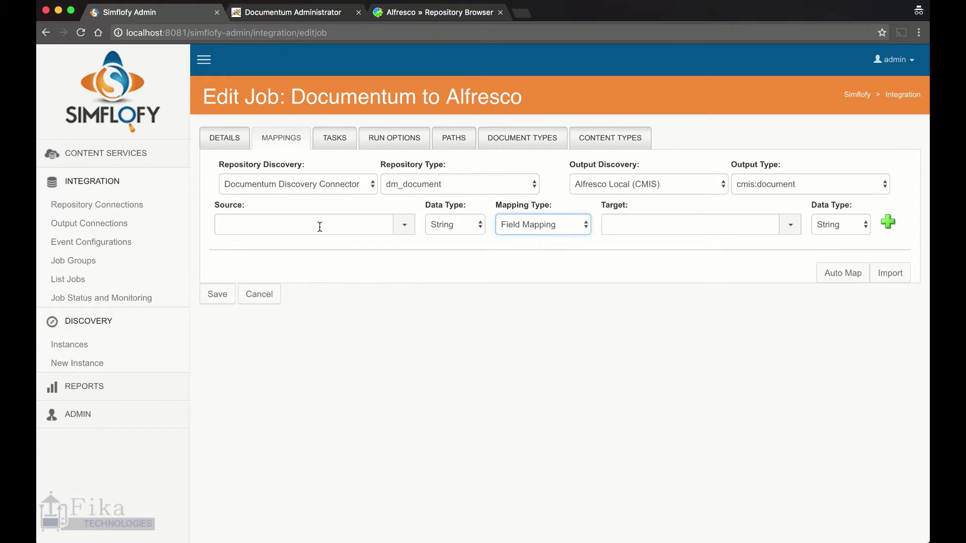
Paste dm_document.log_entry as the source attribute, keeping Field Mapping as the type
left_click(318, 225)
type("dm_document.log_entry")
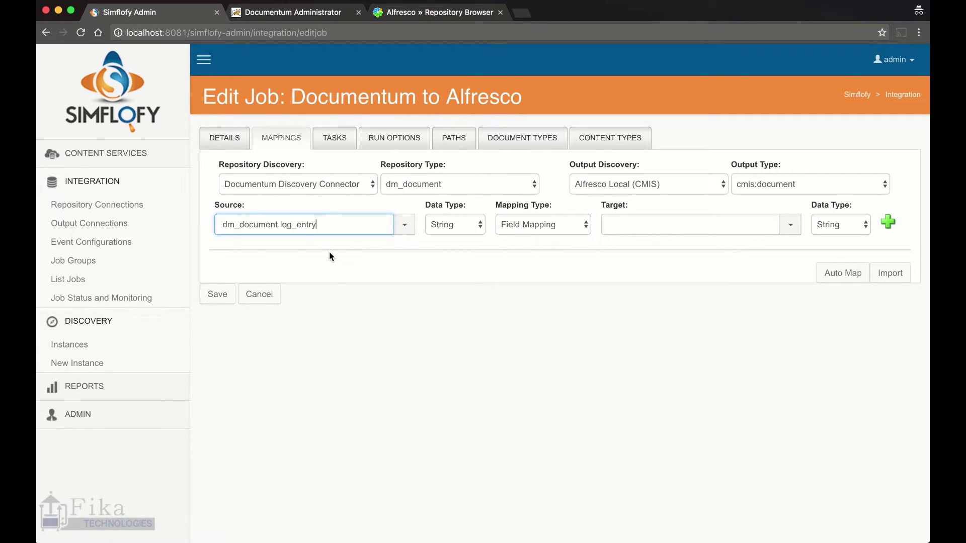
left_click(519, 253)
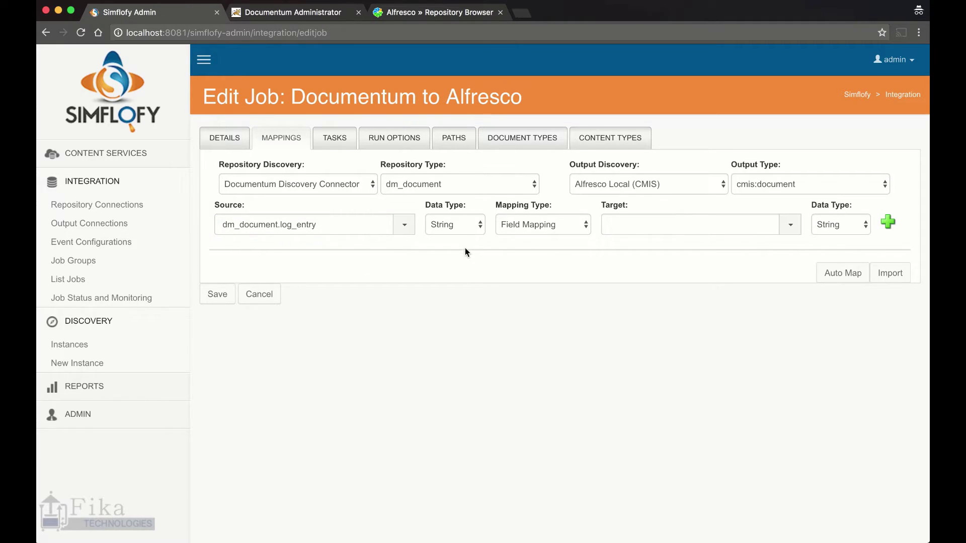
left_click(555, 224)
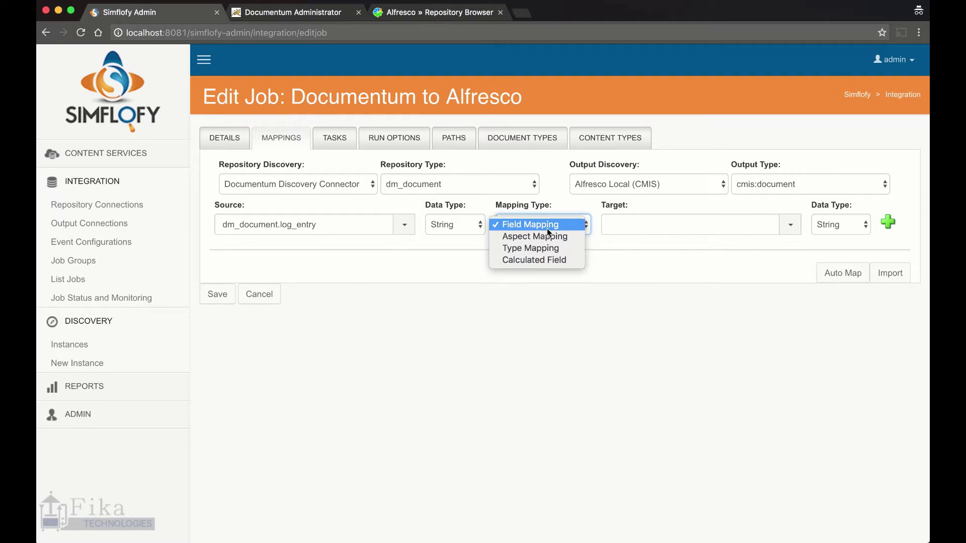
left_click(547, 229)
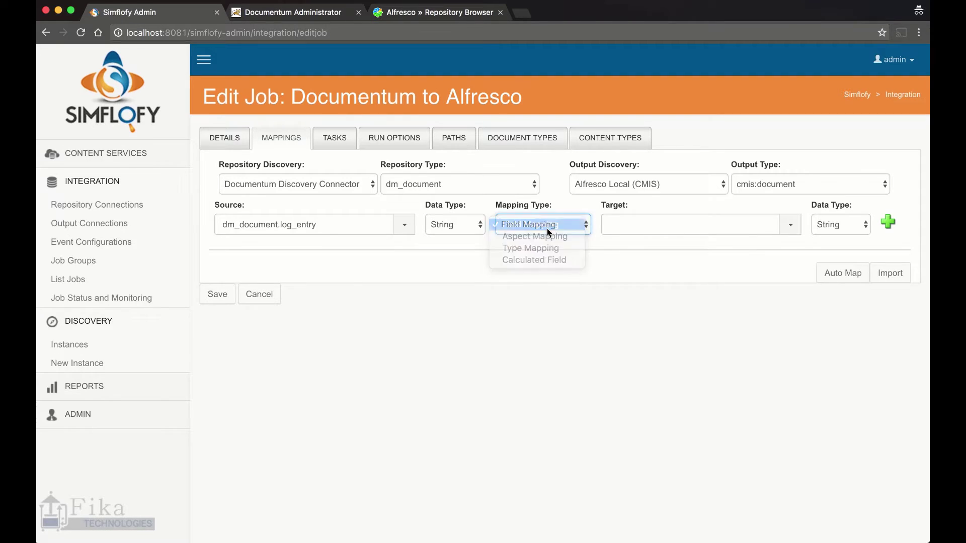
Target cmis:description, add the mapping, and save the job
left_click(790, 225)
scroll(738, 276, "down", 5)
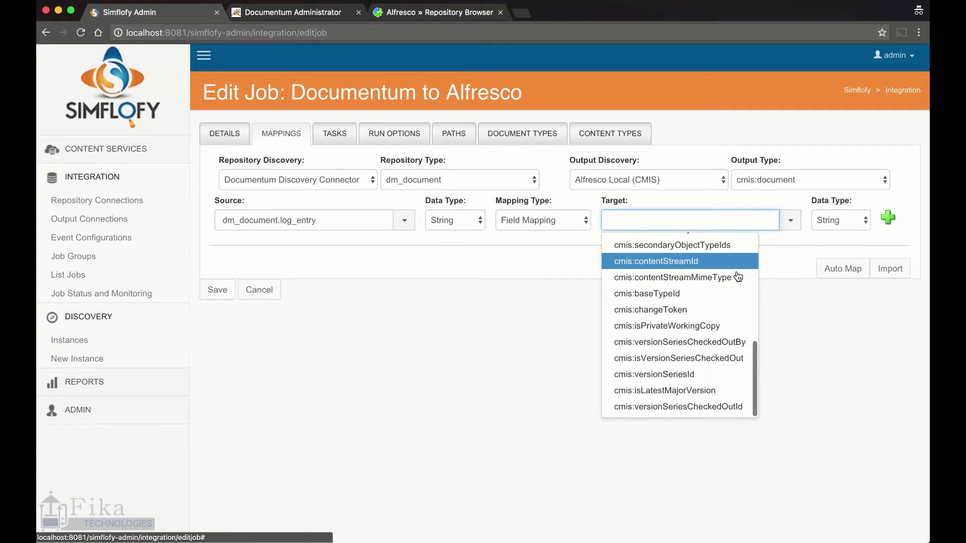
scroll(738, 276, "up", 5)
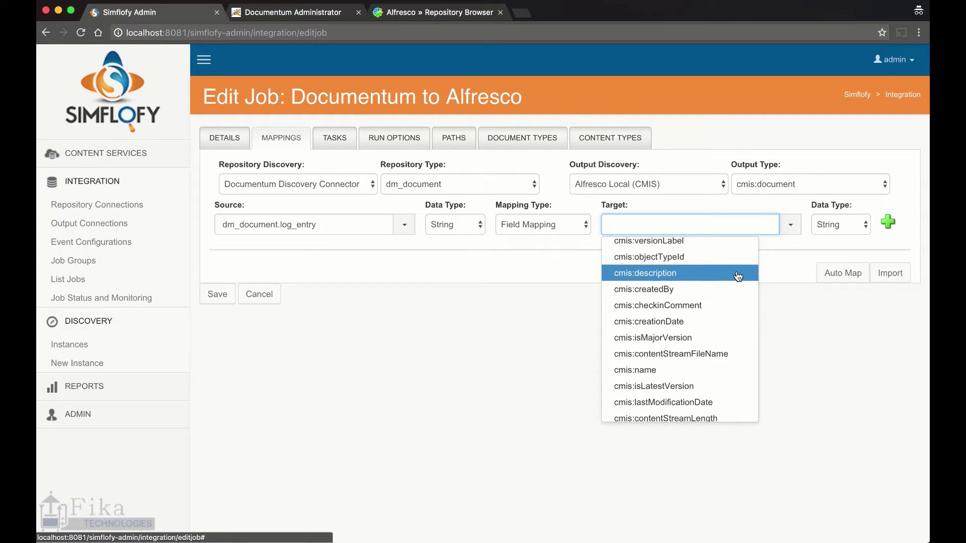
scroll(738, 276, "up", 1)
left_click(739, 288)
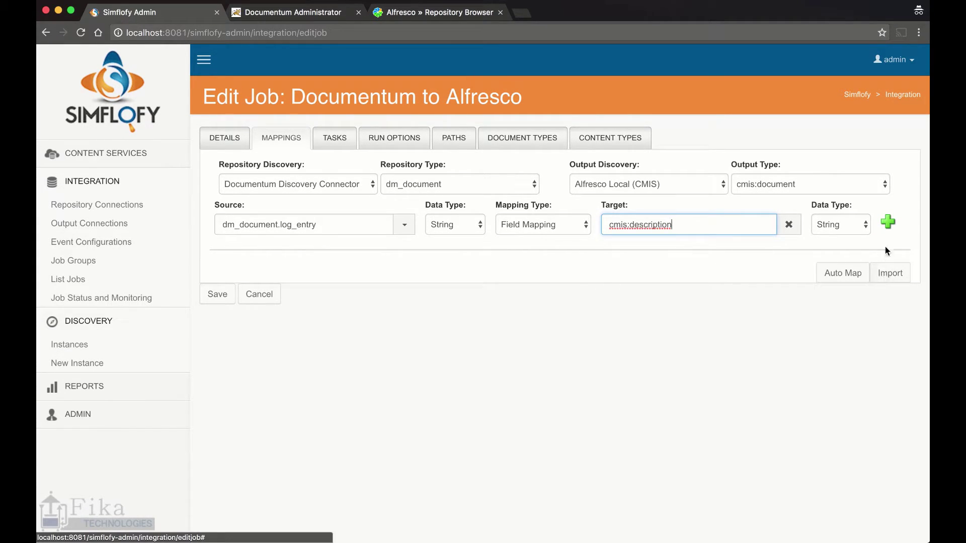
left_click(891, 227)
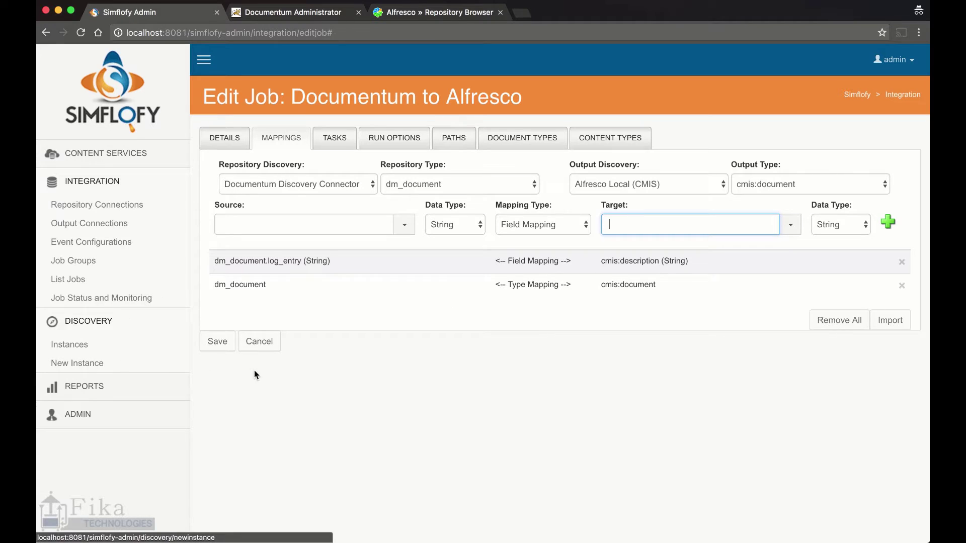
left_click(227, 346)
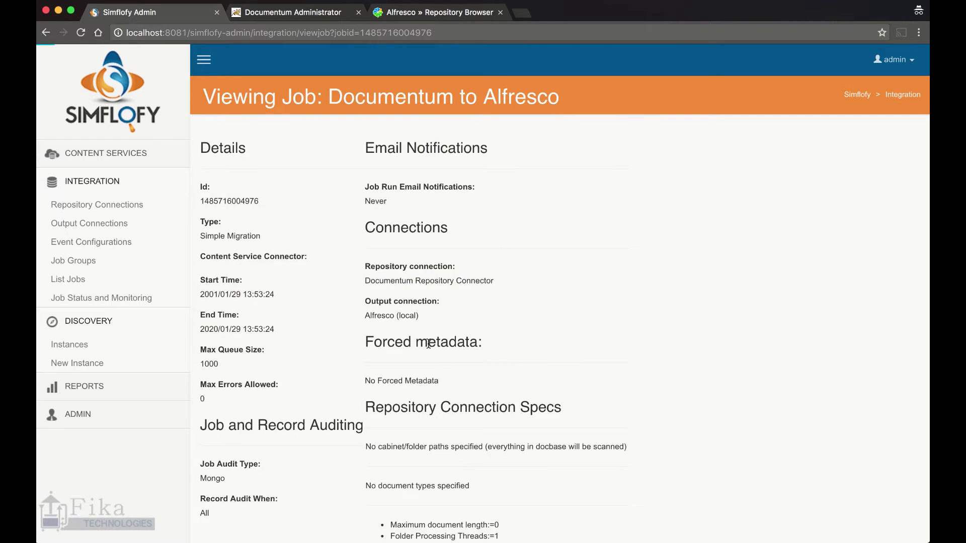
Edit the Documentum to Alfresco job again and show its Tasks settings with 10 task threads
scroll(415, 349, "down", 5)
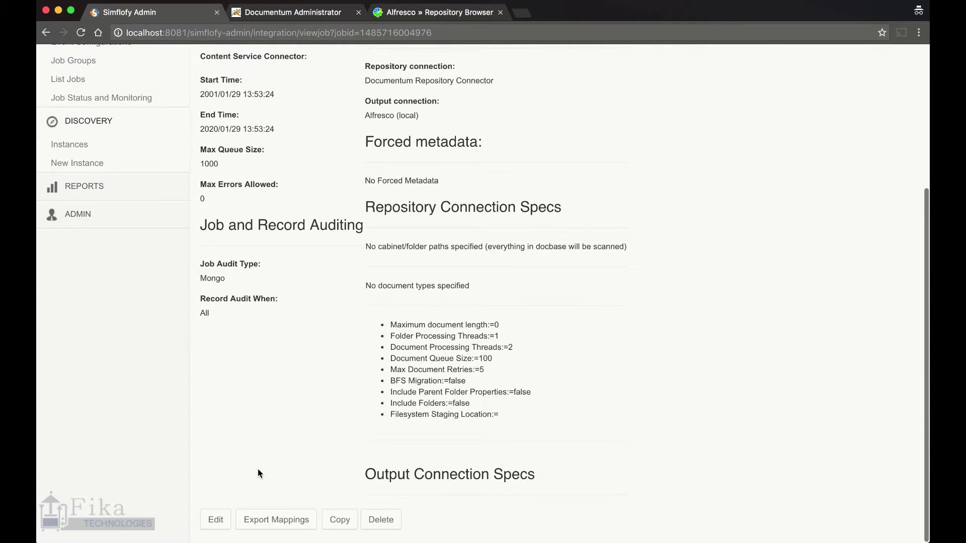
left_click(216, 519)
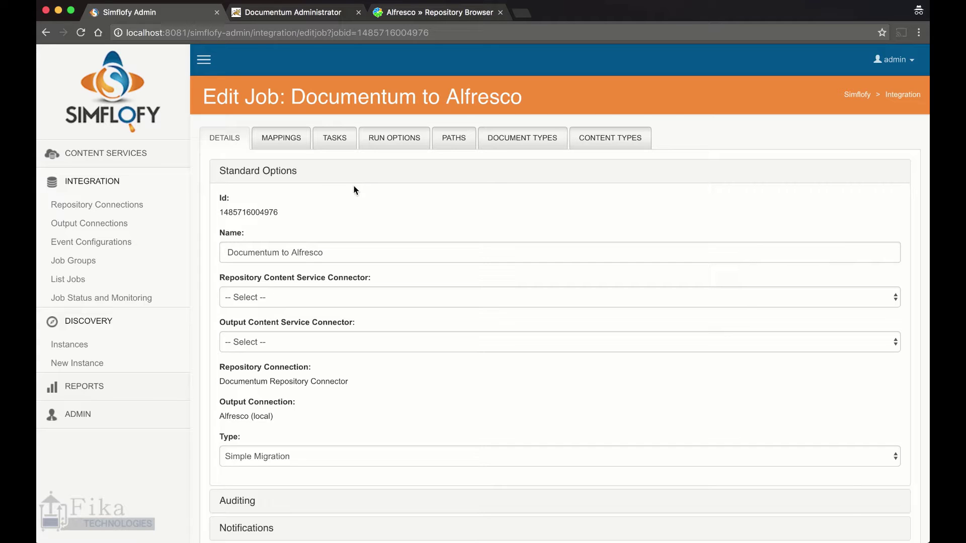
left_click(335, 139)
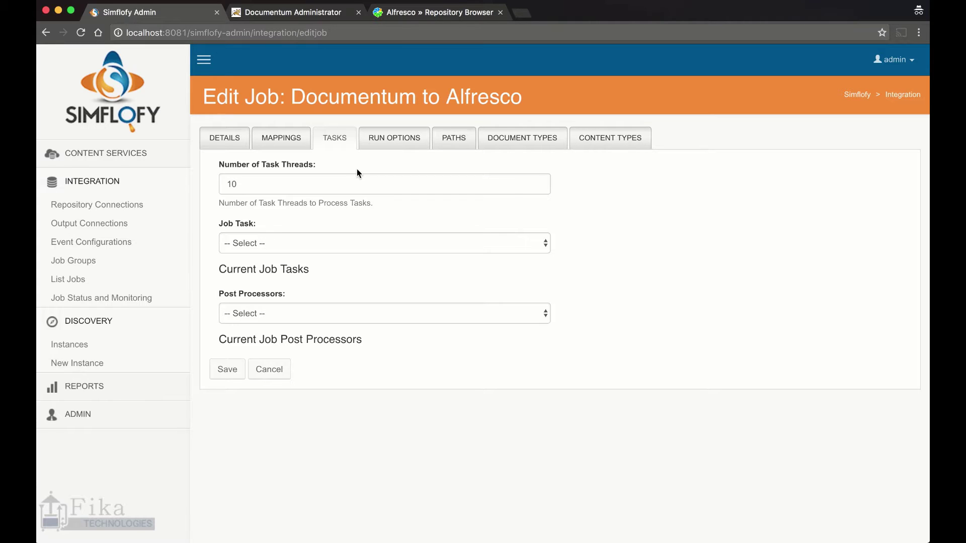
Look through the Job Task list without adding a task, then go to the Paths settings
left_click(340, 243)
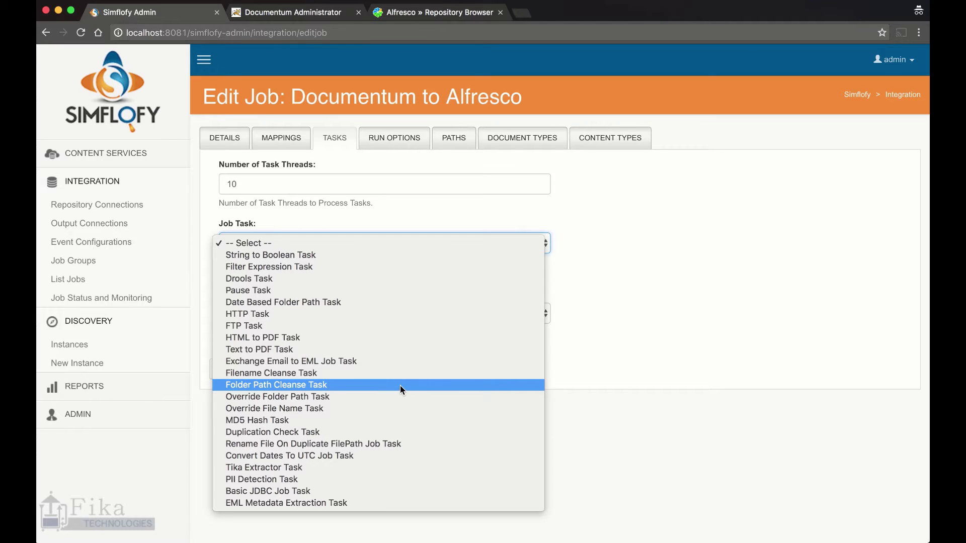
left_click(647, 229)
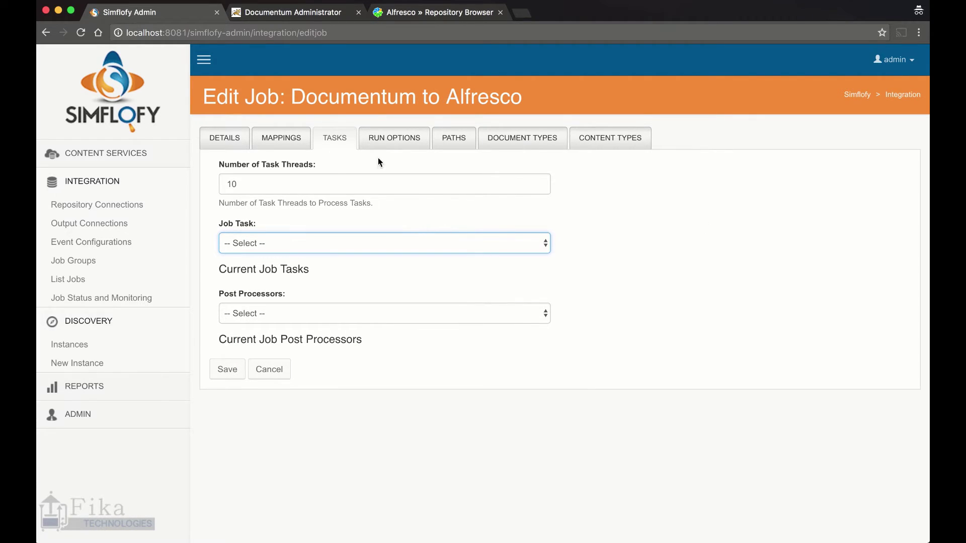
left_click(450, 139)
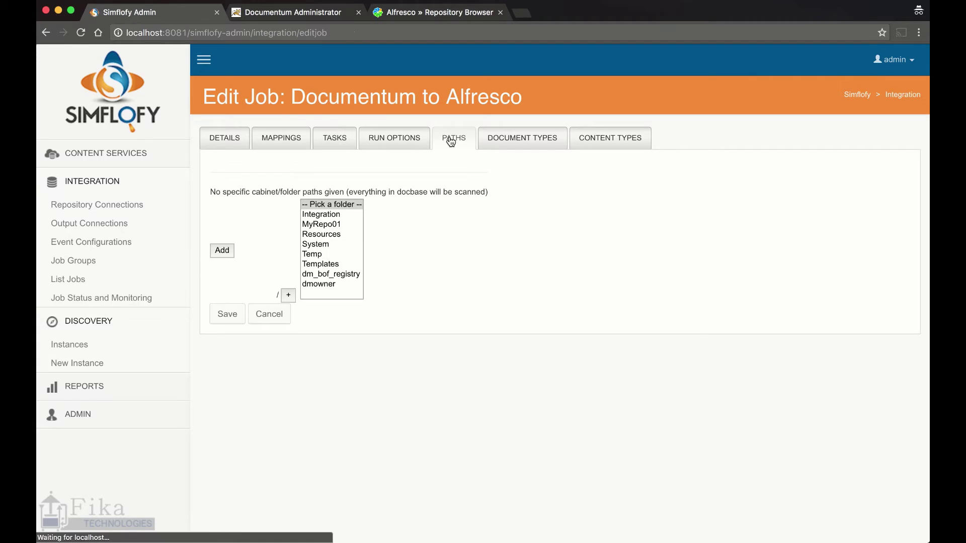
Browse to /MyRepo01/Alfresco Files/Source, add it as a scan path, and save the job
left_click(317, 12)
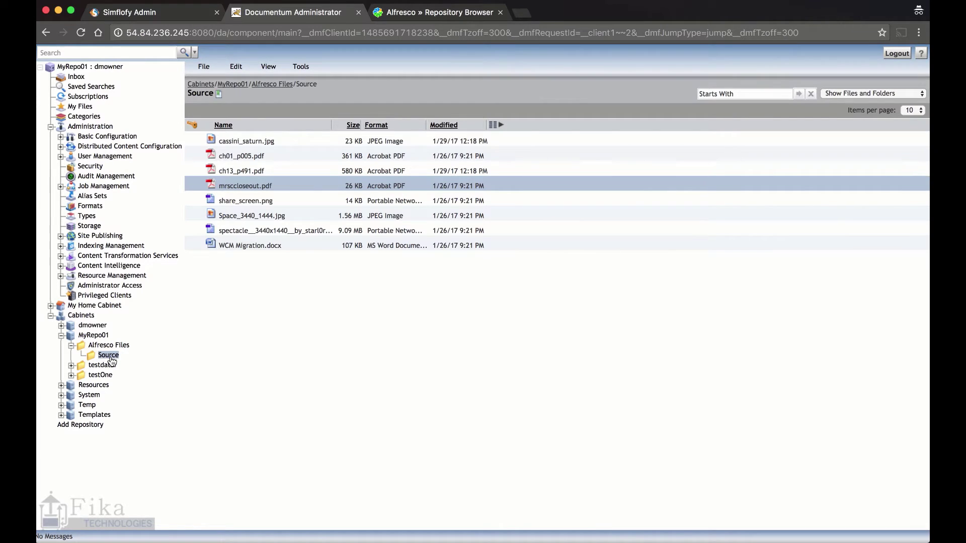
left_click(179, 15)
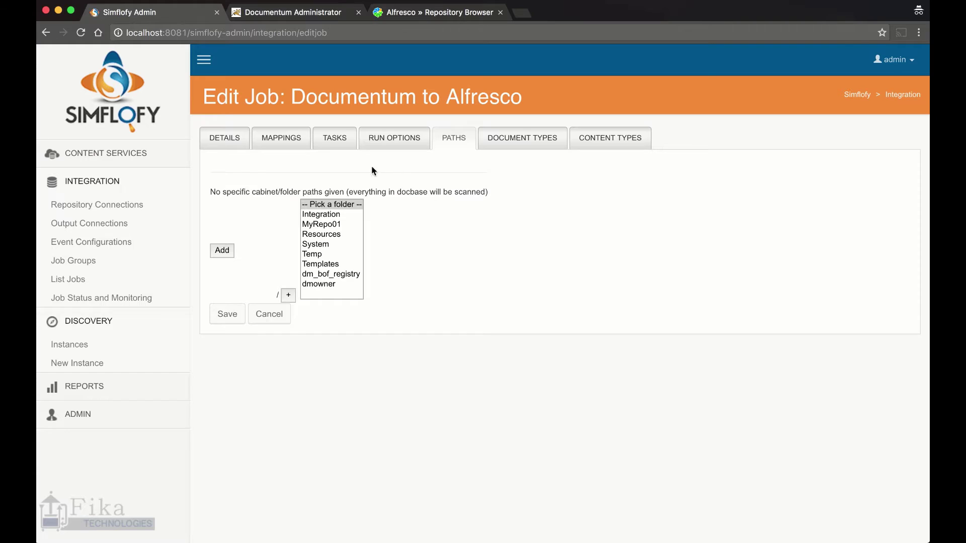
left_click(323, 224)
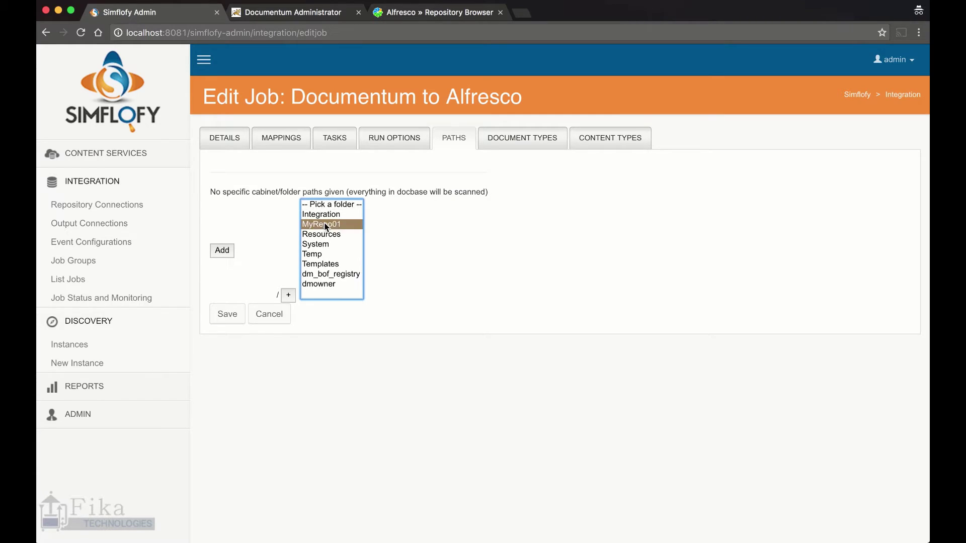
left_click(289, 296)
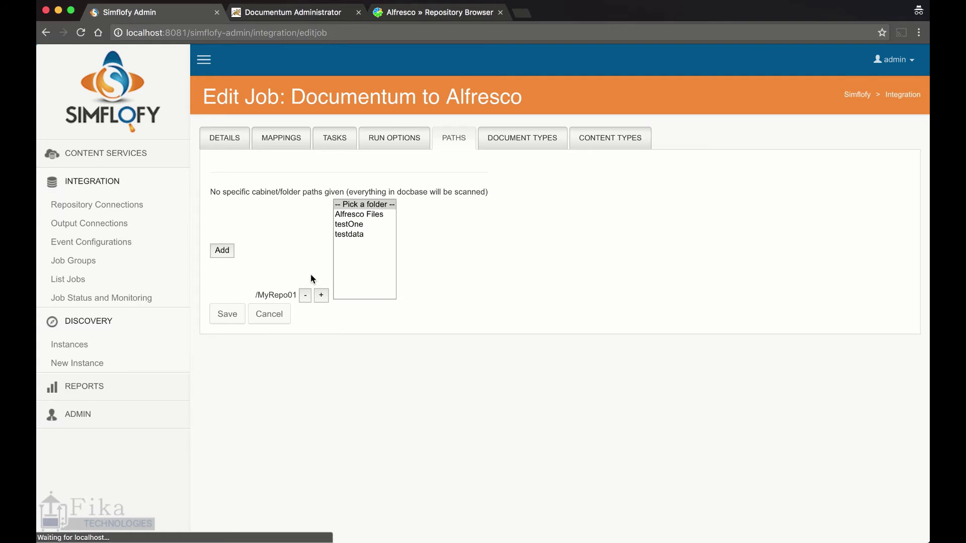
left_click(360, 214)
left_click(321, 295)
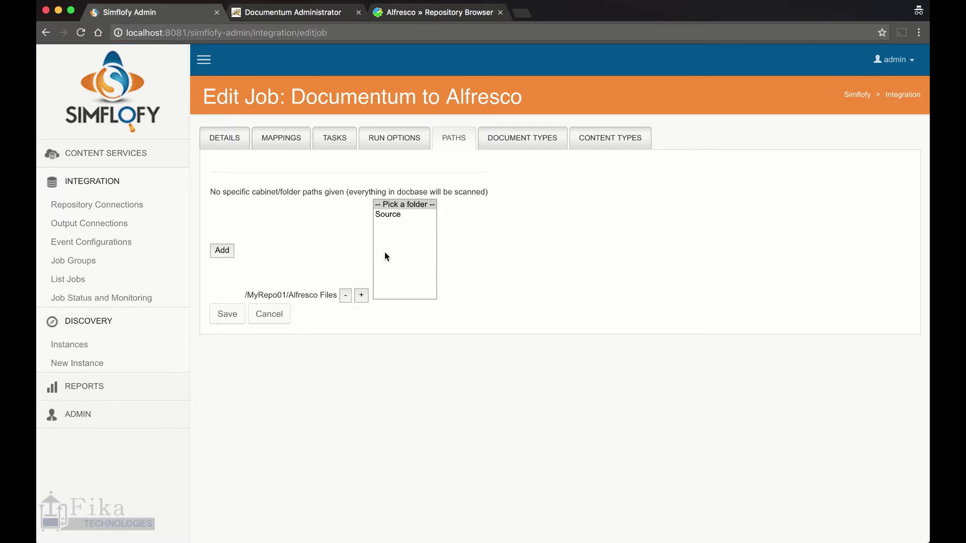
left_click(397, 215)
left_click(361, 295)
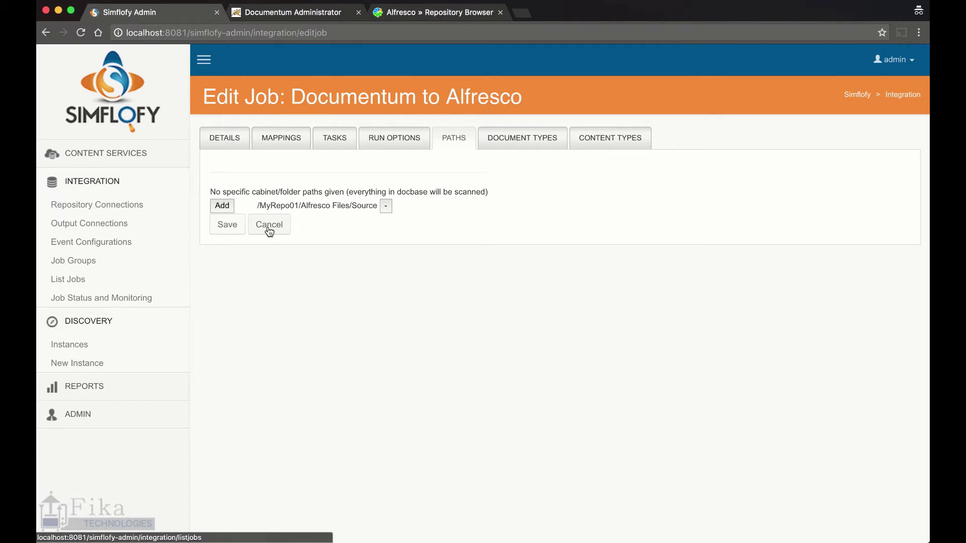
left_click(222, 206)
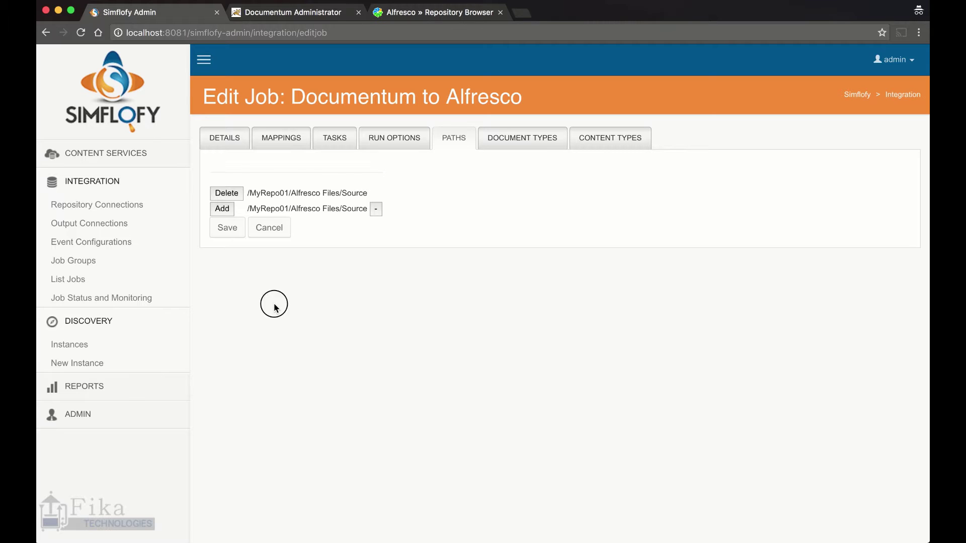
left_click(223, 230)
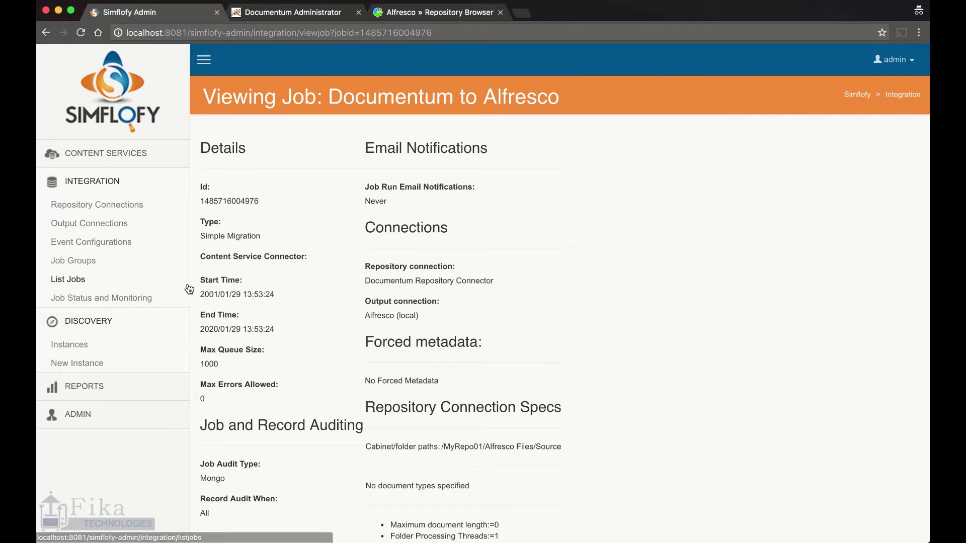
Open Job Status and Monitoring and filter the Job Group to Documentum
left_click(135, 299)
left_click(323, 151)
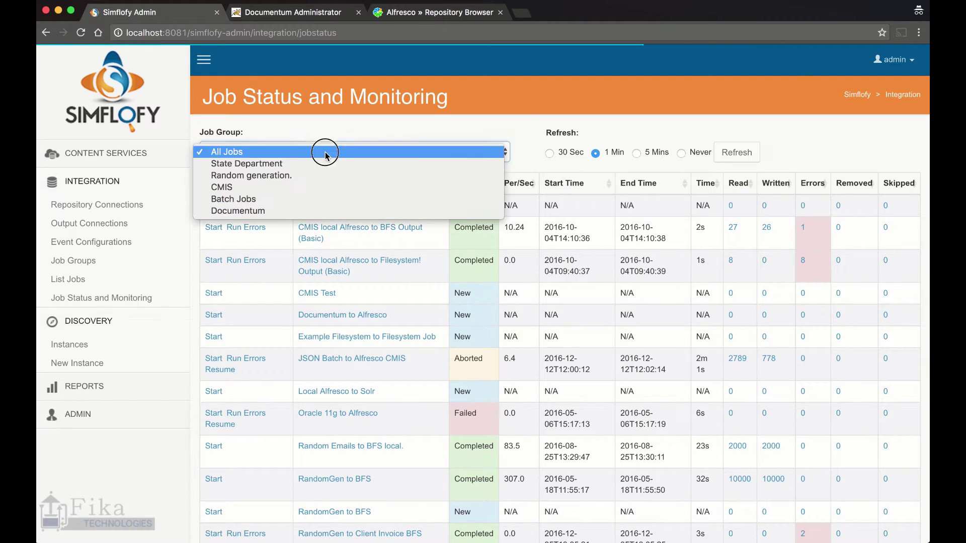
key("Escape")
left_click(317, 209)
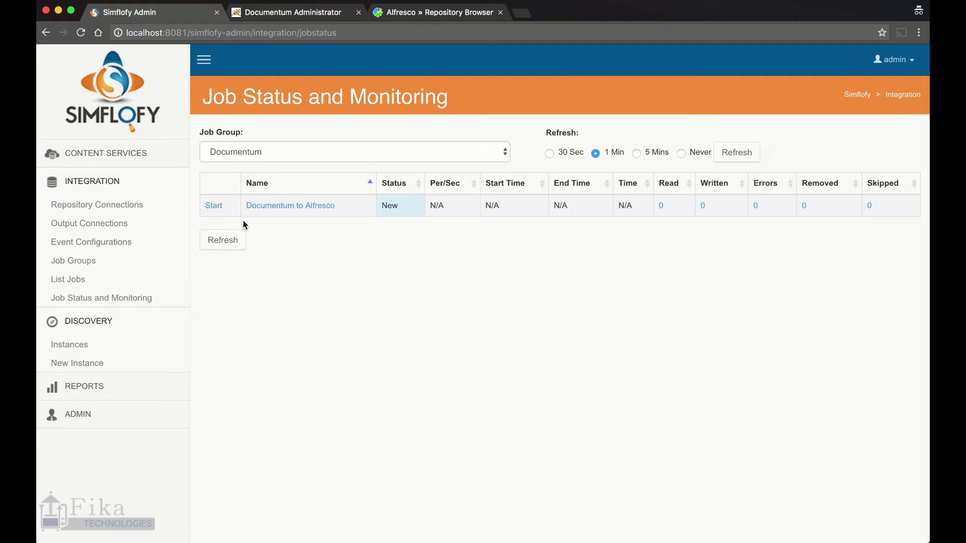
Start the Documentum to Alfresco job and refresh until Completed: 8 read, 8 written, 0 errors
left_click(220, 207)
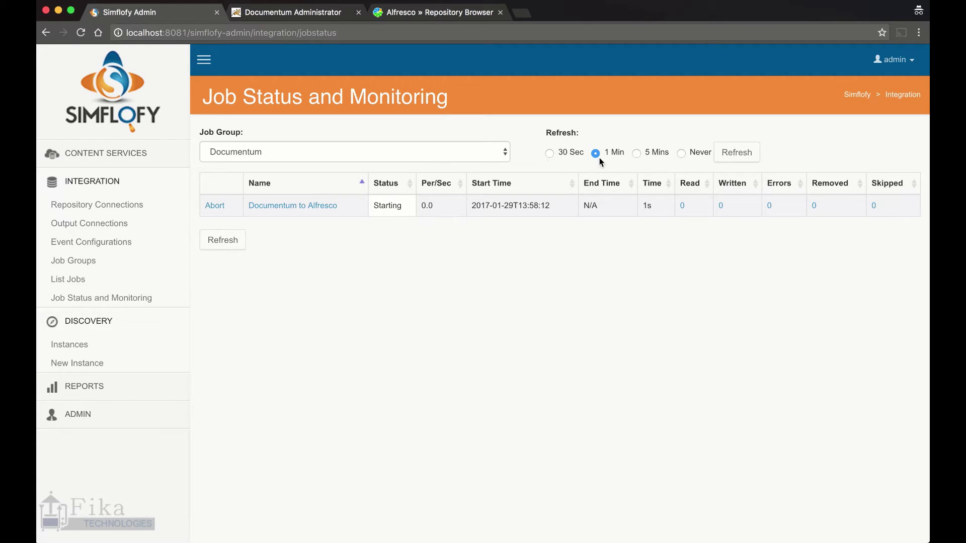
left_click(245, 240)
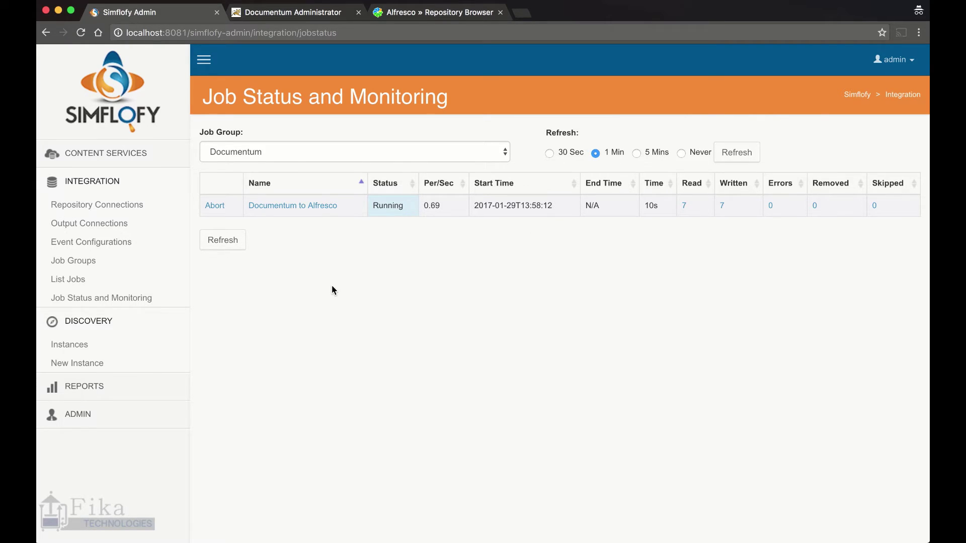
left_click(236, 253)
left_click(229, 245)
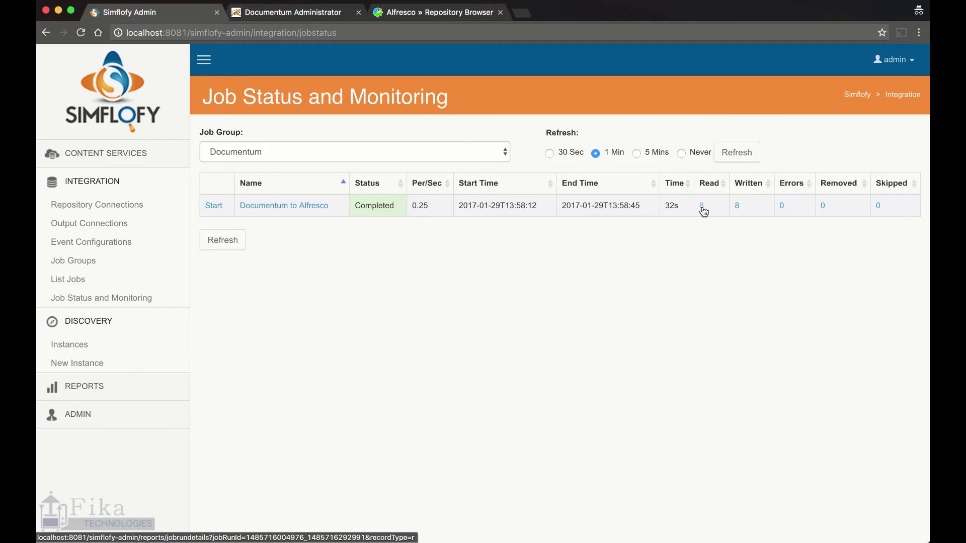
Open the run's written records, then check the Read records (8) and Errors (none)
left_click(736, 207)
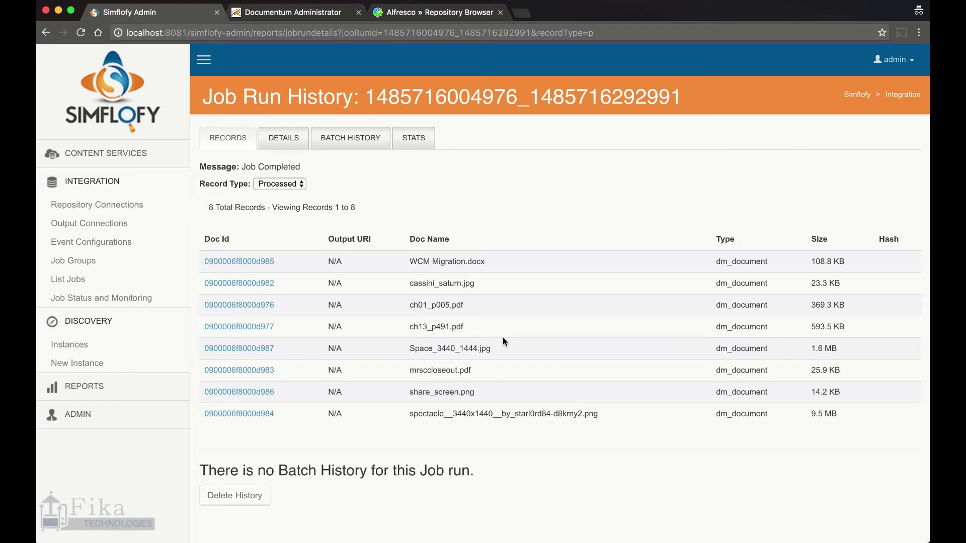
left_click(292, 185)
left_click(293, 185)
left_click(294, 185)
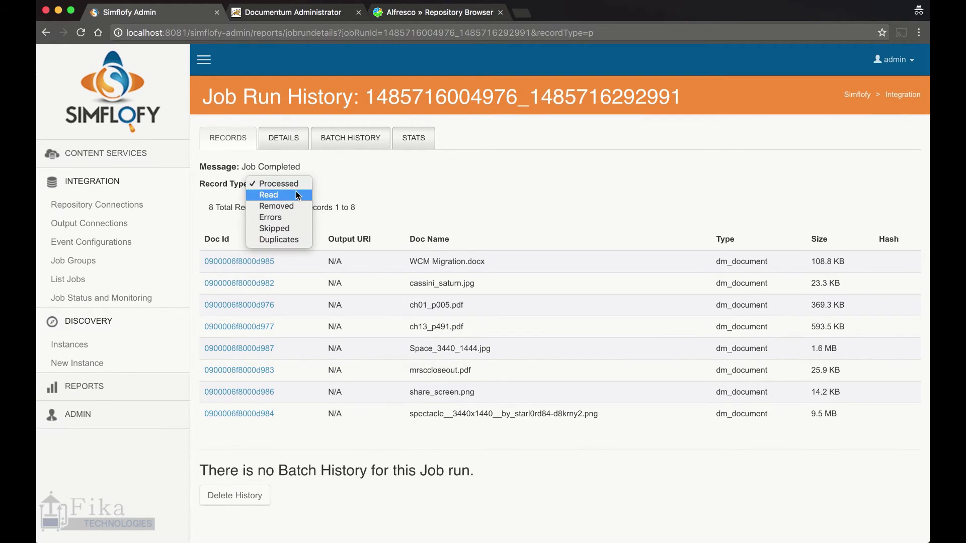
left_click(295, 185)
left_click(295, 185)
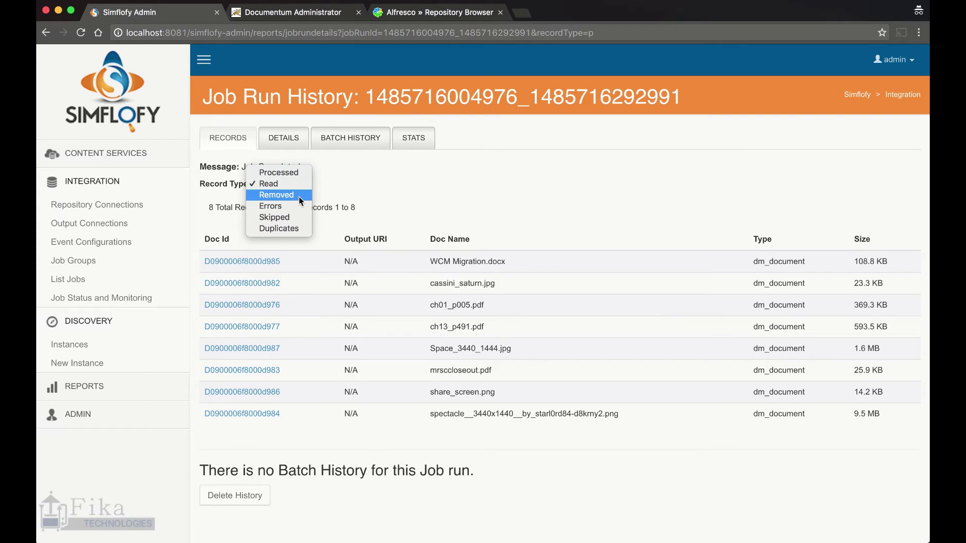
left_click(297, 206)
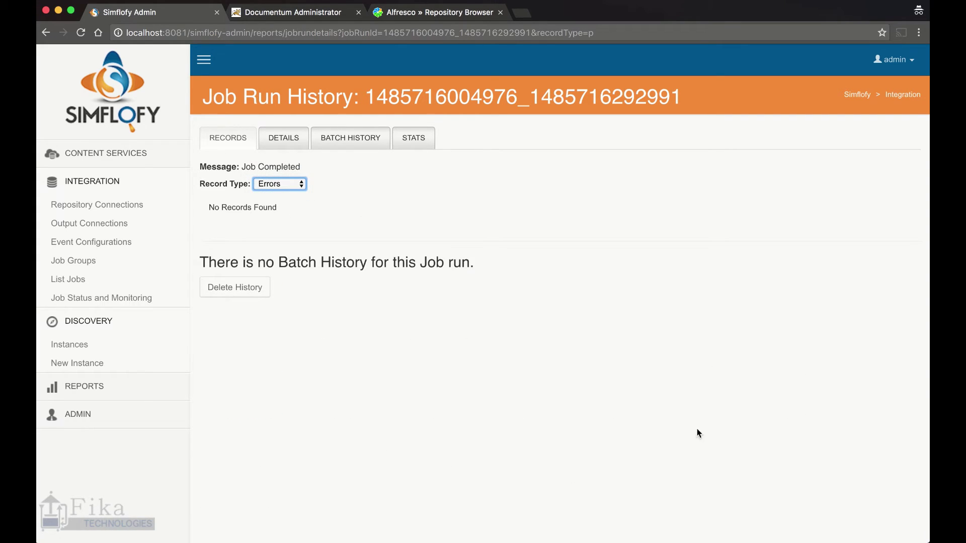
Return to the read records, then view the run's Details and empty Batch History
left_click(301, 185)
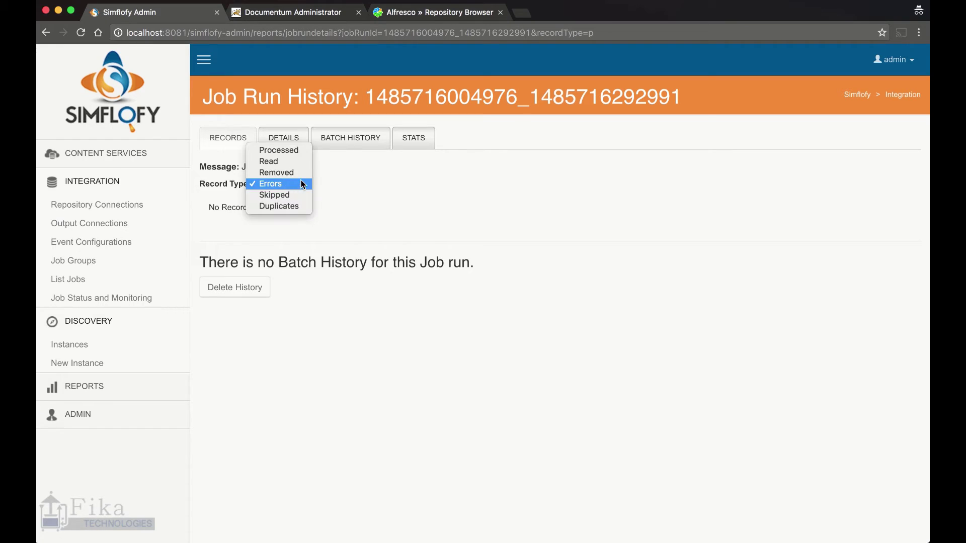
left_click(297, 161)
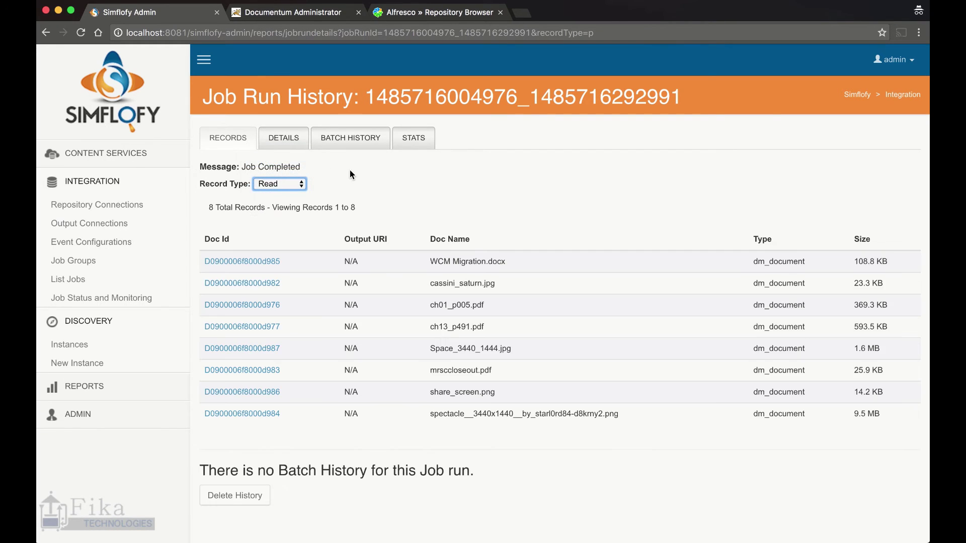
left_click(283, 138)
left_click(344, 140)
left_click(410, 138)
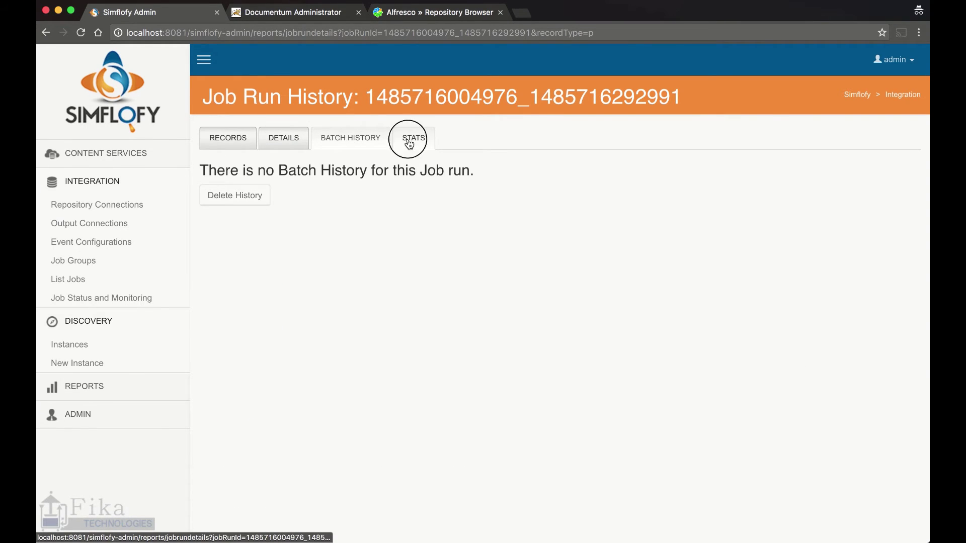
Scroll through the Stats charts (about 1 record/second), then go back to the 8 read records
scroll(748, 290, "down", 1)
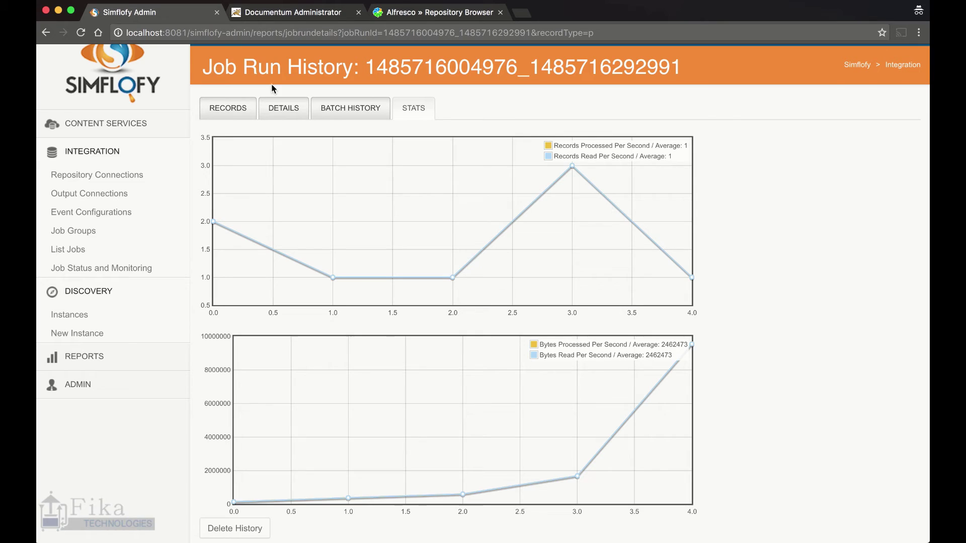
left_click(226, 103)
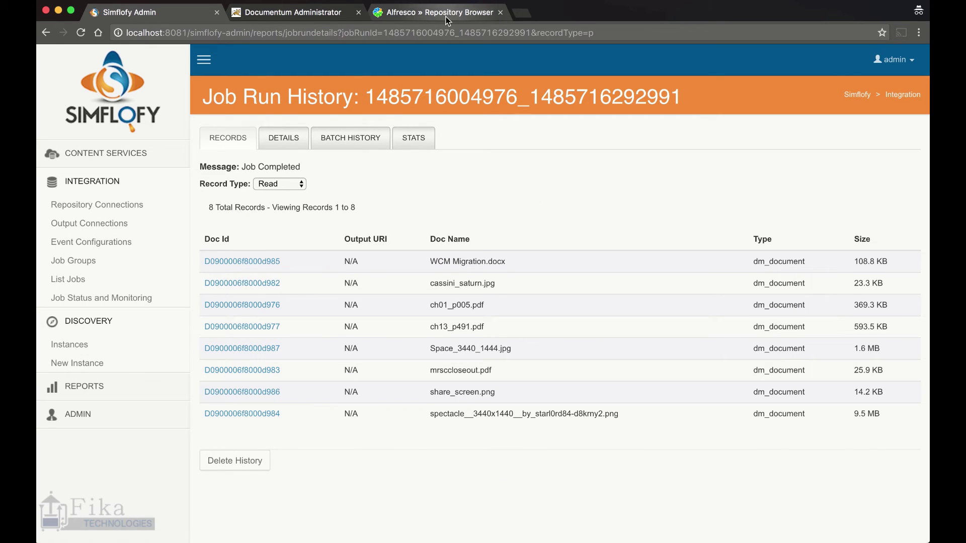
left_click(446, 15)
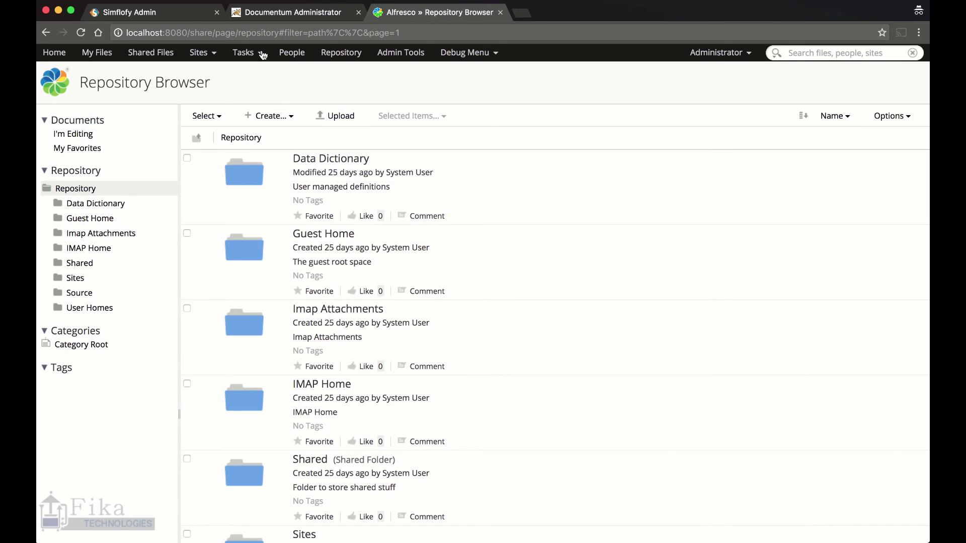
Reload the repository and browse into Simflofy, MyRepo01 and Alfresco Files
left_click(80, 35)
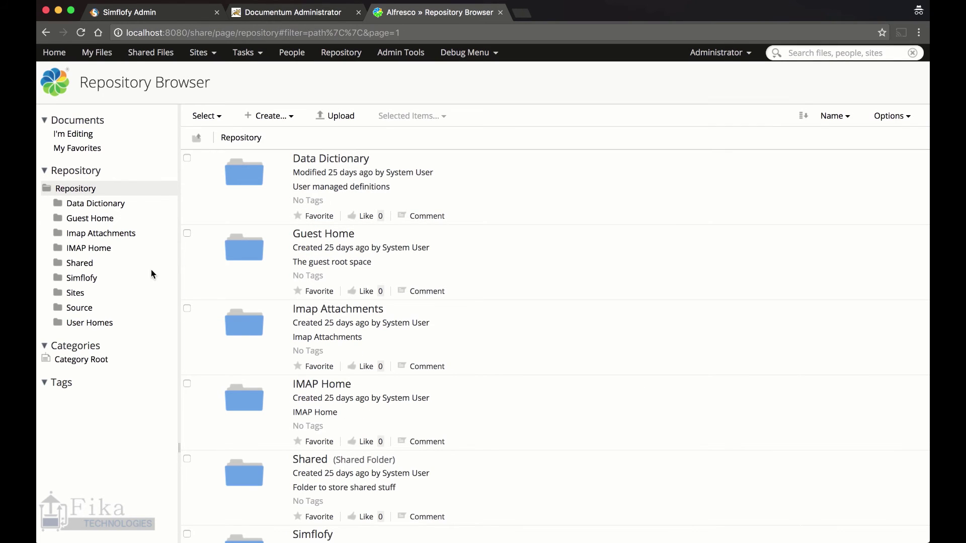
scroll(380, 280, "down", 5)
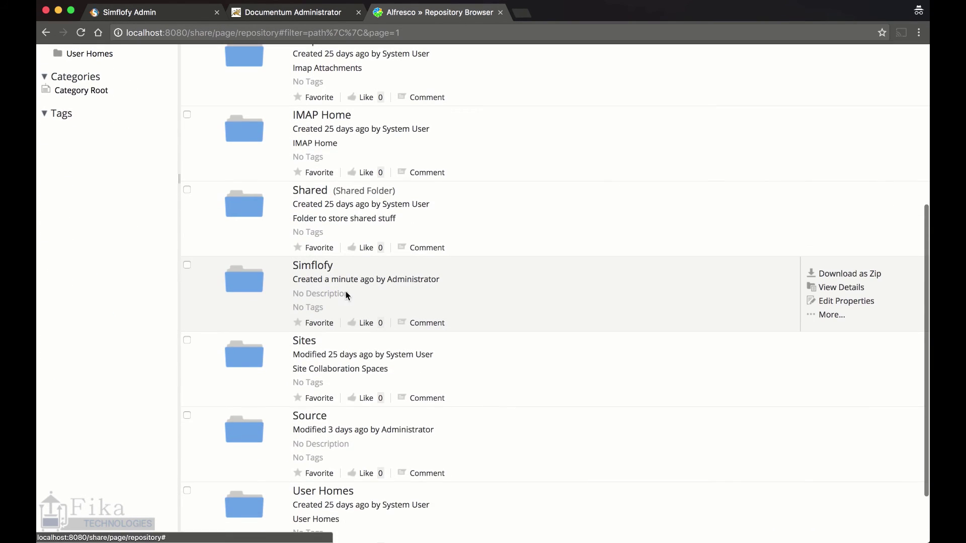
left_click(243, 288)
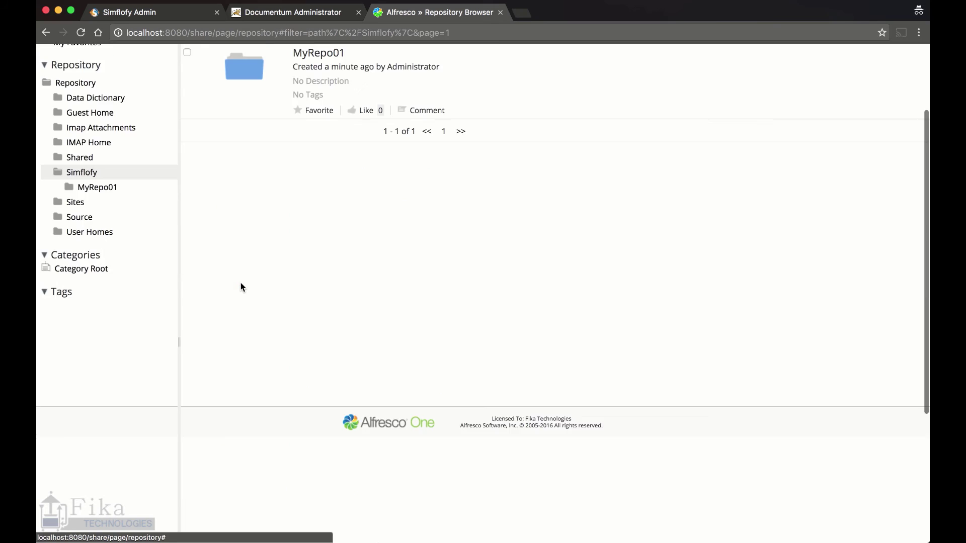
left_click(259, 171)
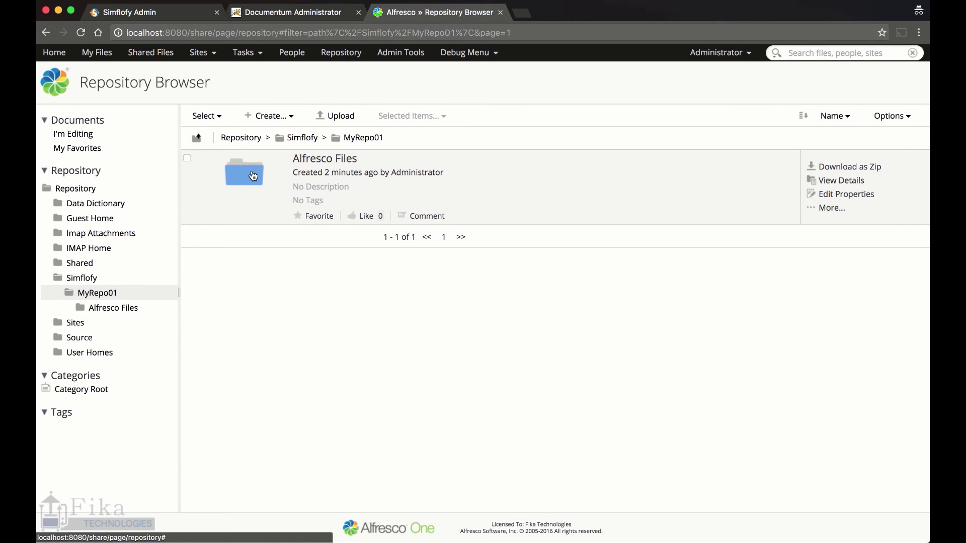
left_click(246, 180)
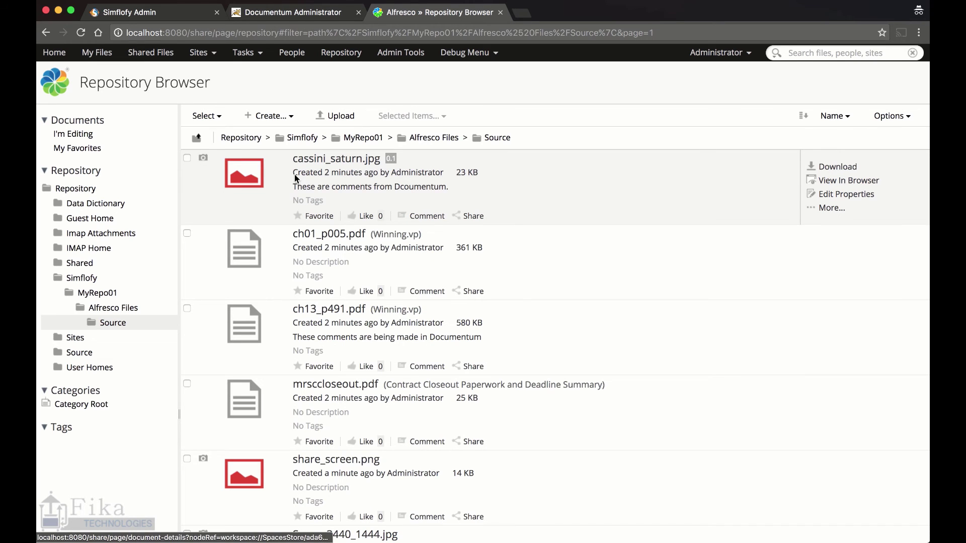
Review the migrated descriptions of ch13_p491.pdf and cassini_saturn.jpg in the file list
scroll(705, 206, "down", 5)
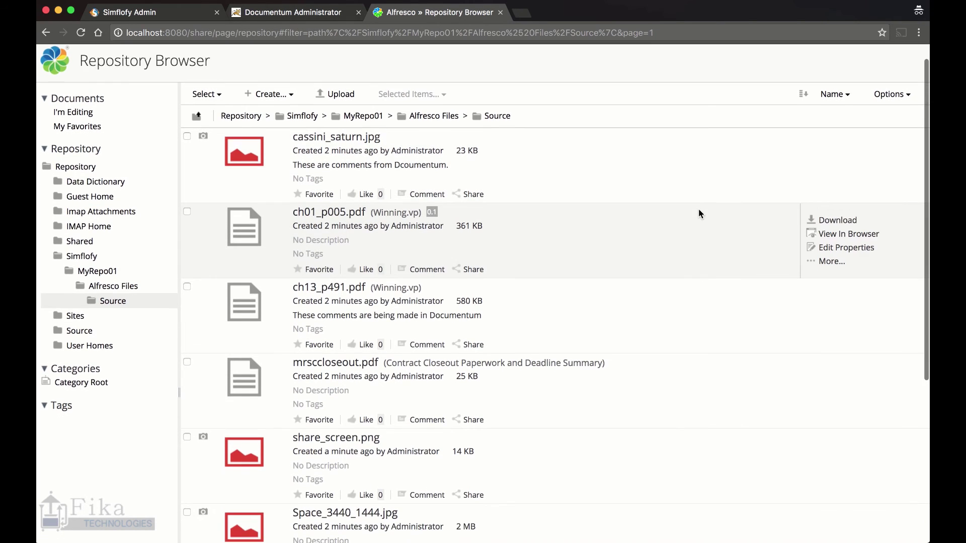
scroll(697, 210, "down", 4)
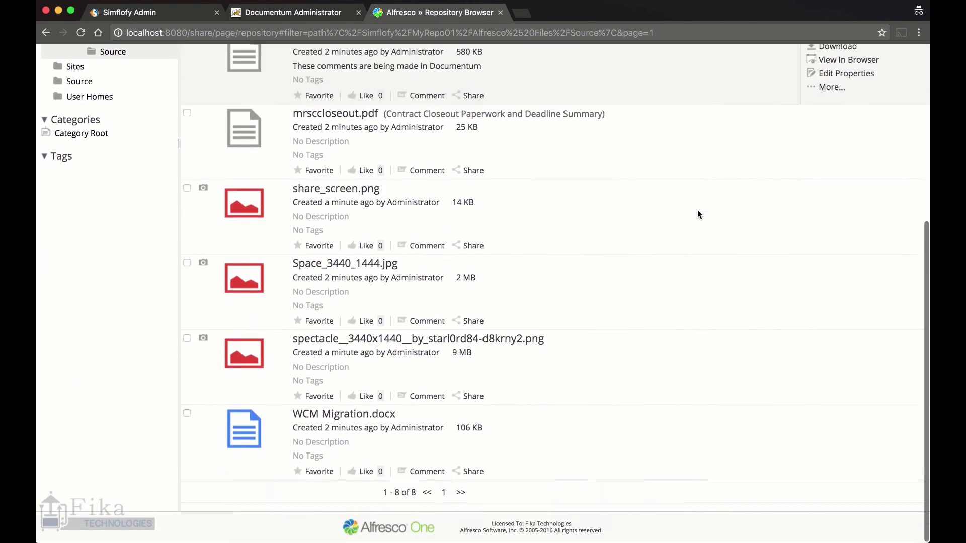
scroll(698, 210, "up", 6)
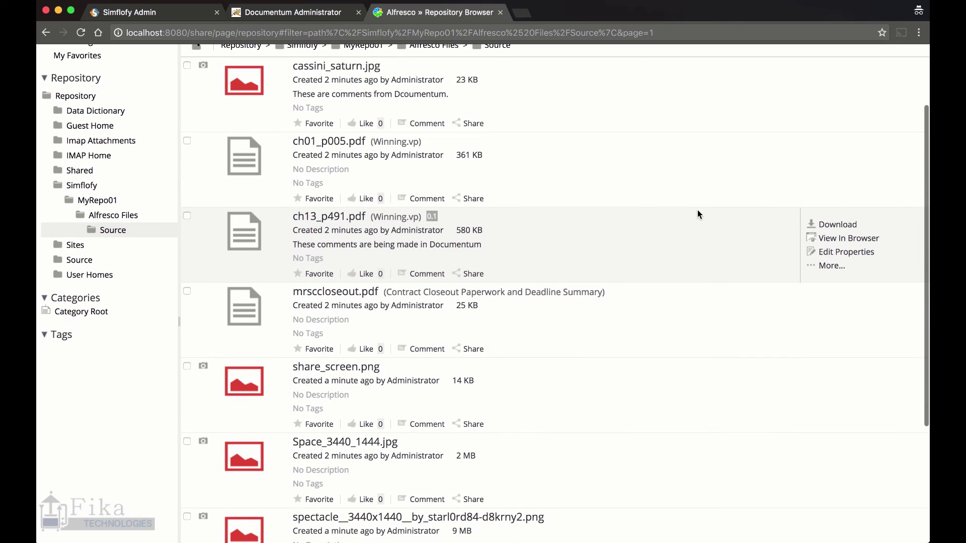
scroll(518, 256, "up", 2)
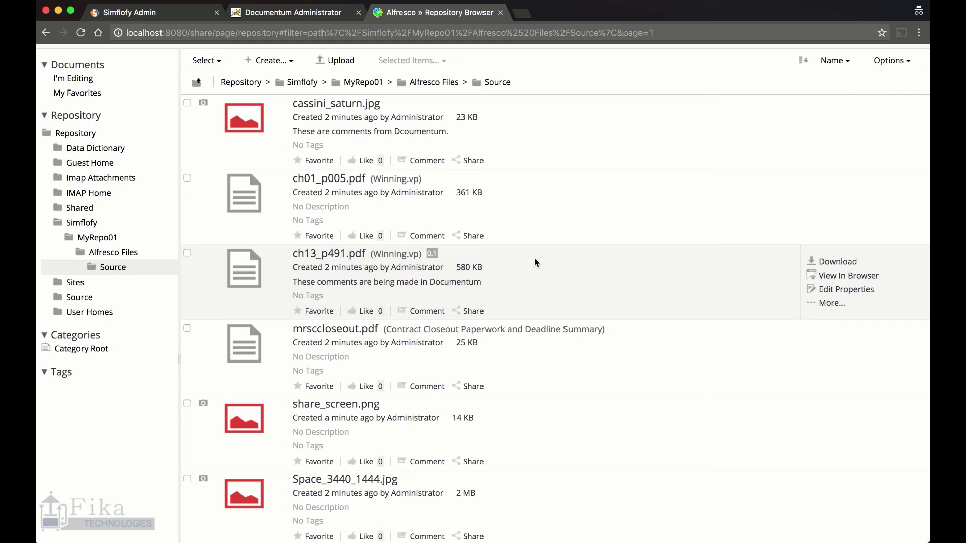
mouse_move(497, 287)
left_mouse_down()
mouse_move(434, 284)
mouse_move(480, 282)
left_mouse_up()
left_click_drag(291, 131, 460, 132)
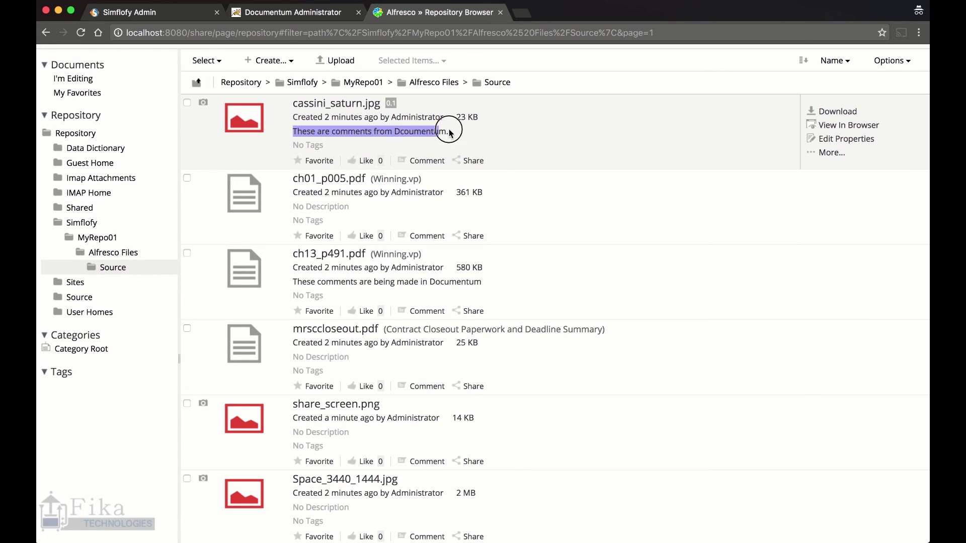
left_click(467, 132)
Open the cassini_saturn.jpg details page and check that its Description shows the Documentum comment
left_click(359, 108)
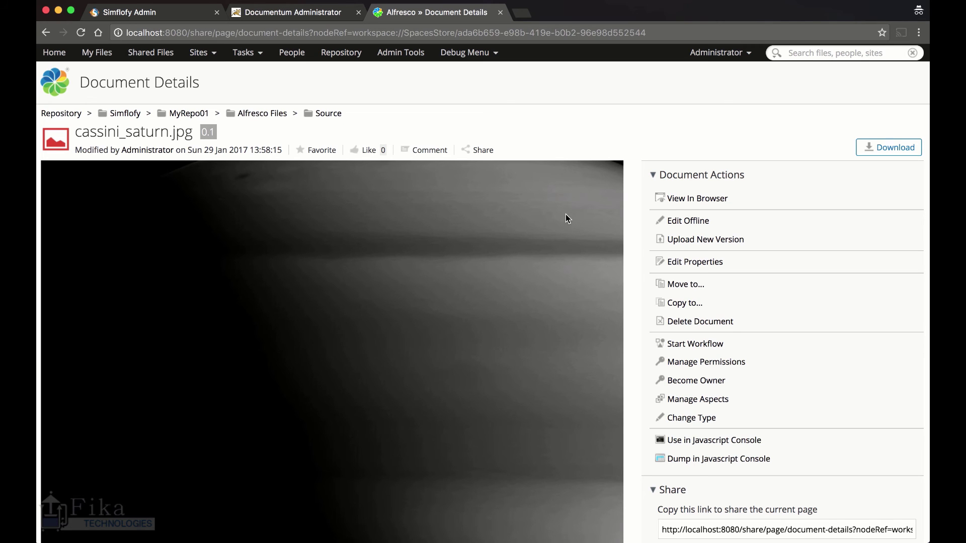
scroll(597, 220, "down", 5)
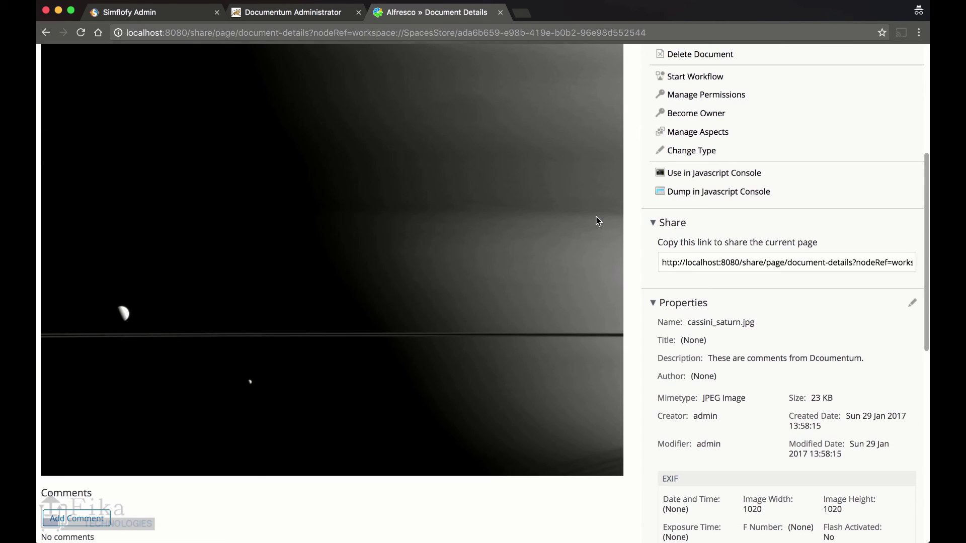
scroll(596, 221, "up", 3)
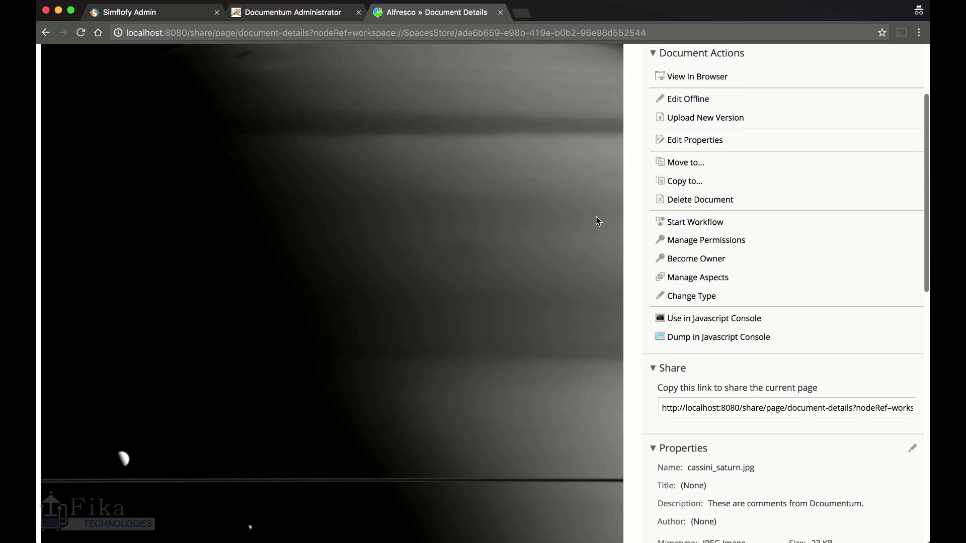